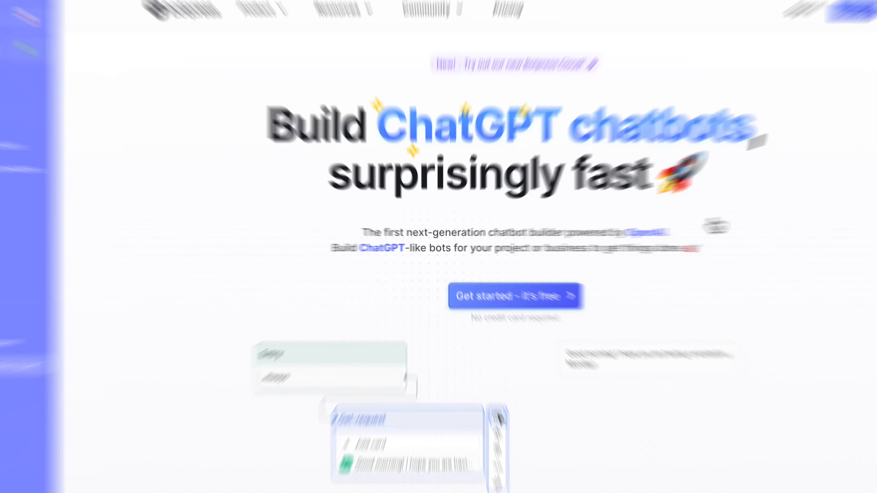
scroll(464, 224, down, 5)
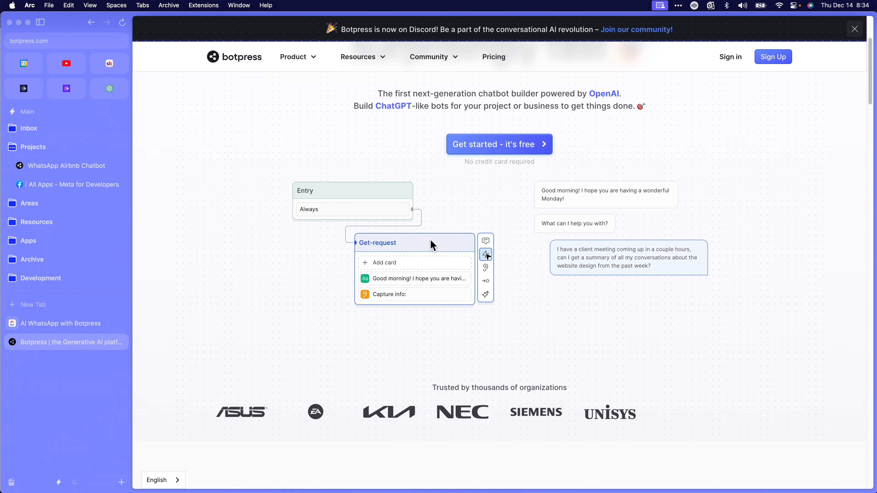
scroll(430, 253, down, 3)
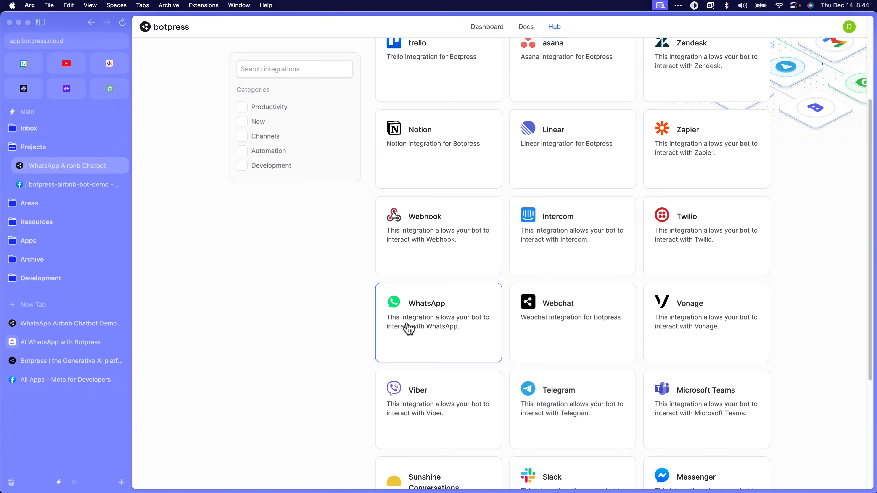
click(430, 327)
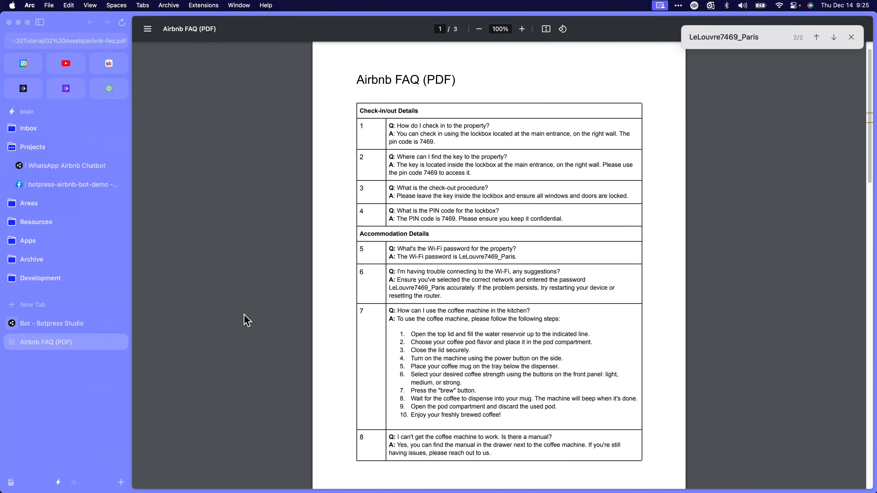
scroll(250, 318, down, 5)
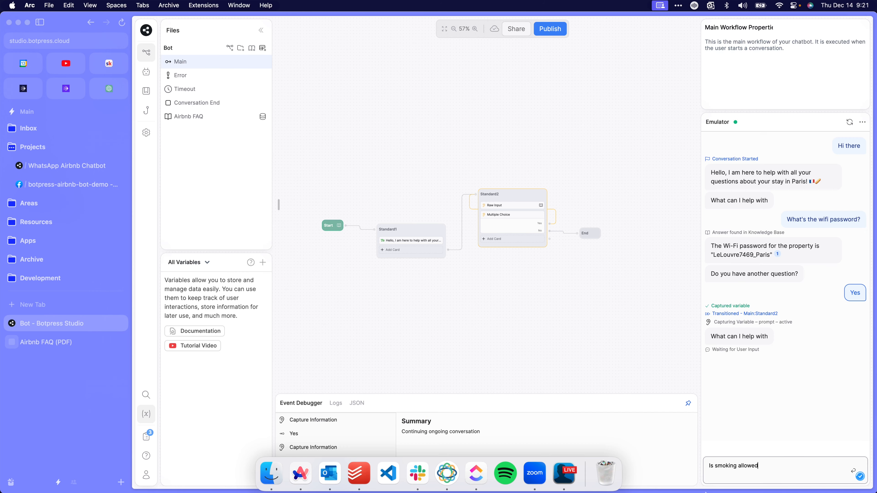
key(Return)
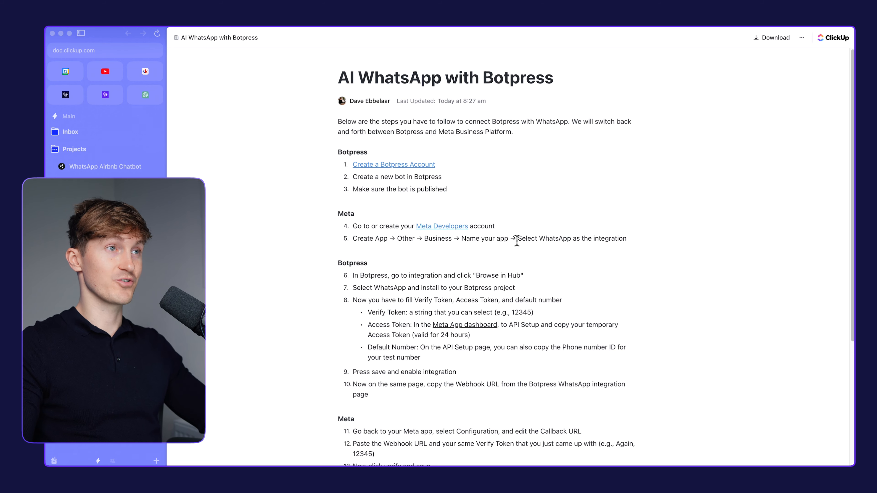
Read through the AI WhatsApp with Botpress setup guide and open its Create a Botpress Account link
scroll(435, 205, down, 3)
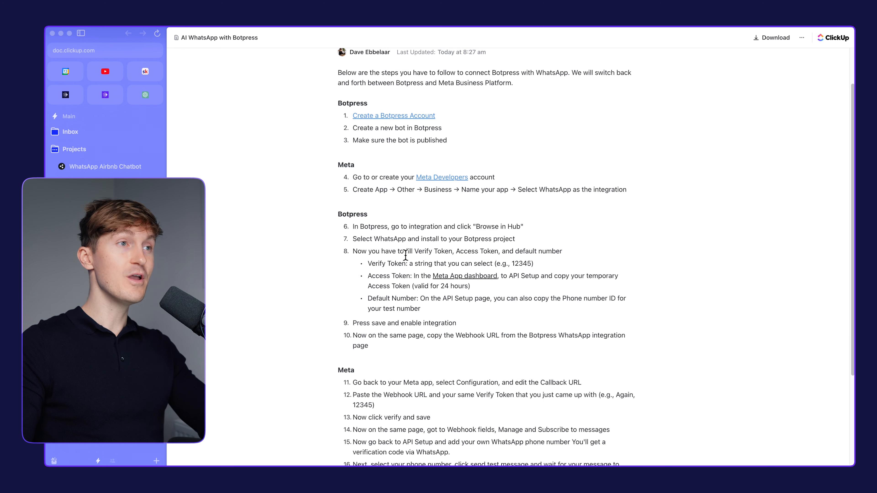
scroll(405, 258, up, 3)
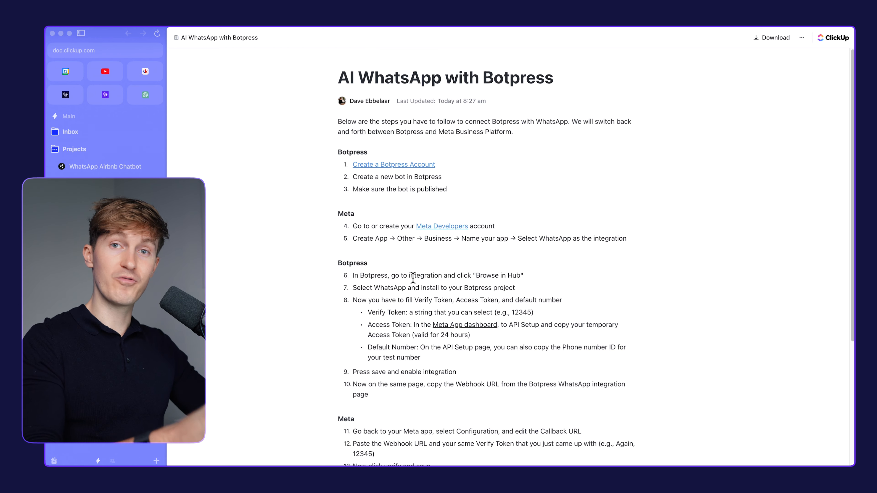
scroll(348, 244, down, 1)
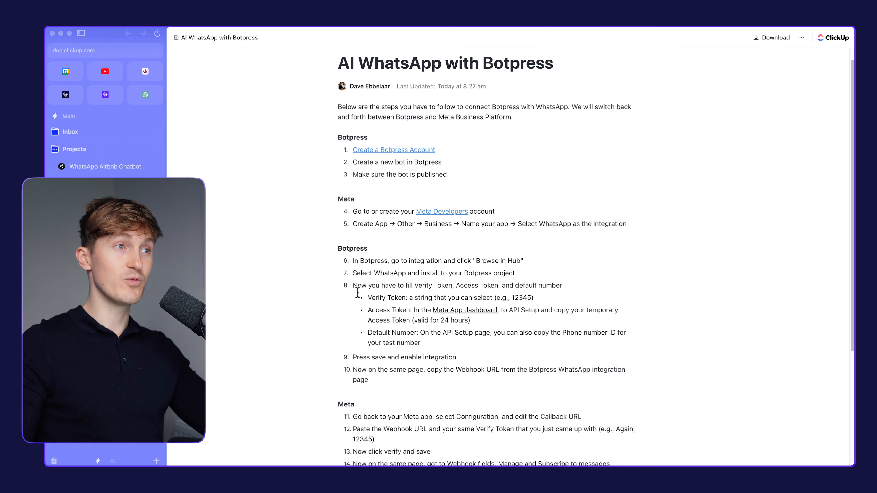
scroll(358, 292, up, 1)
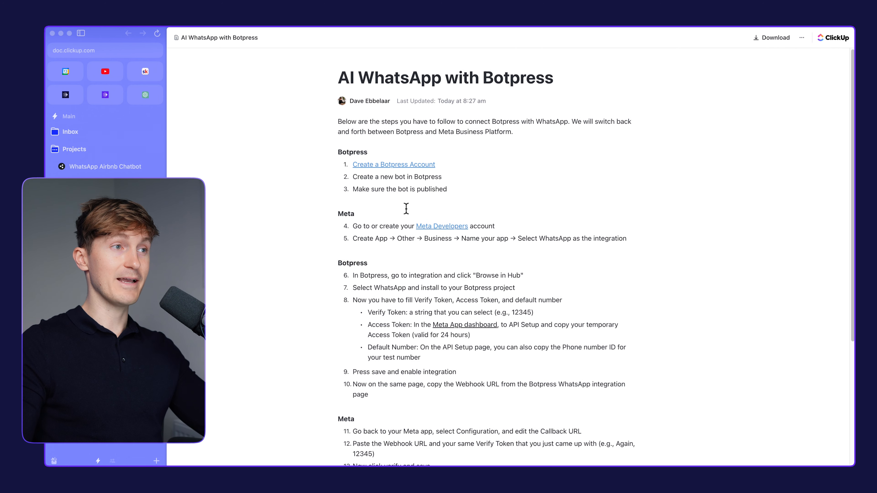
click(386, 164)
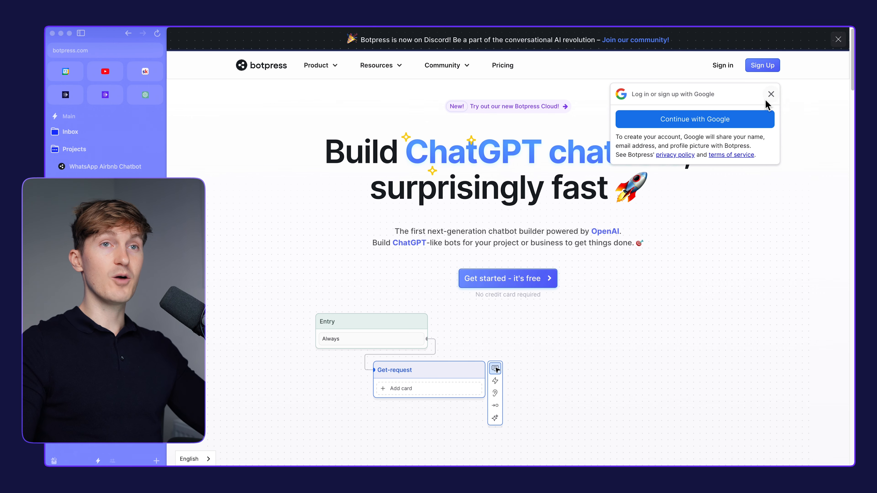
Dismiss the Google sign-up prompt and look through the Botpress home page
click(770, 95)
scroll(489, 198, down, 5)
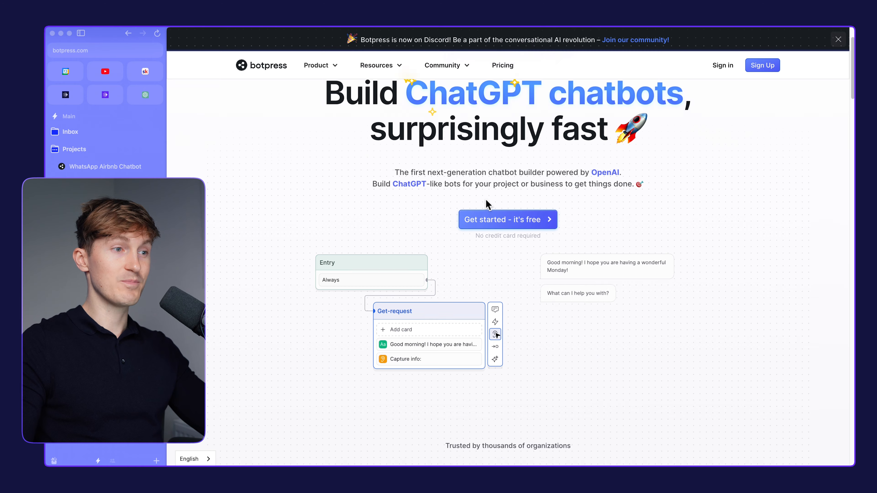
scroll(438, 244, up, 2)
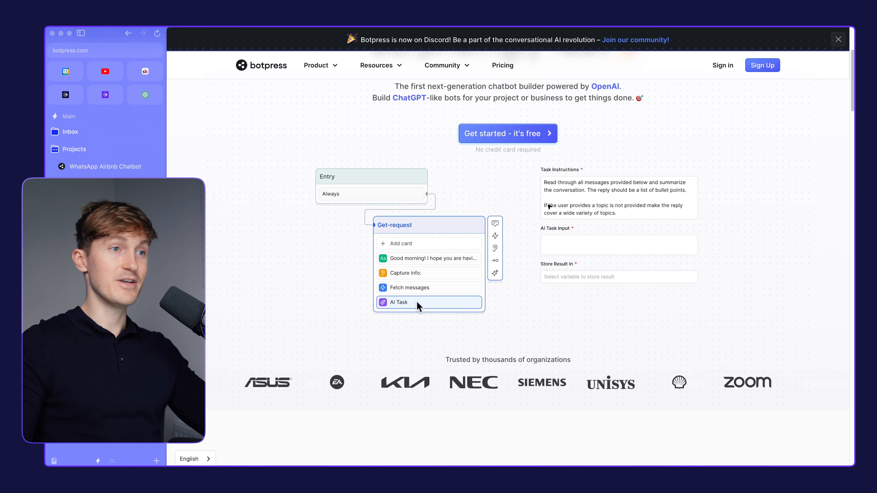
scroll(455, 294, down, 1)
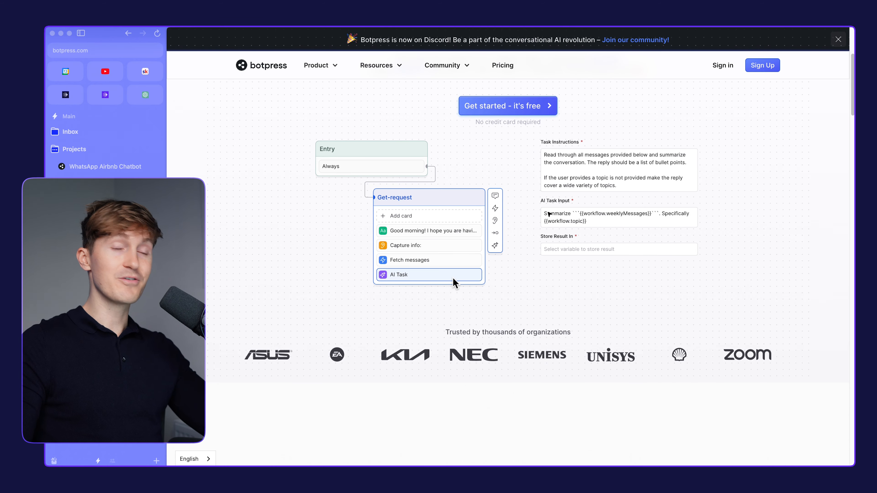
scroll(452, 276, down, 9)
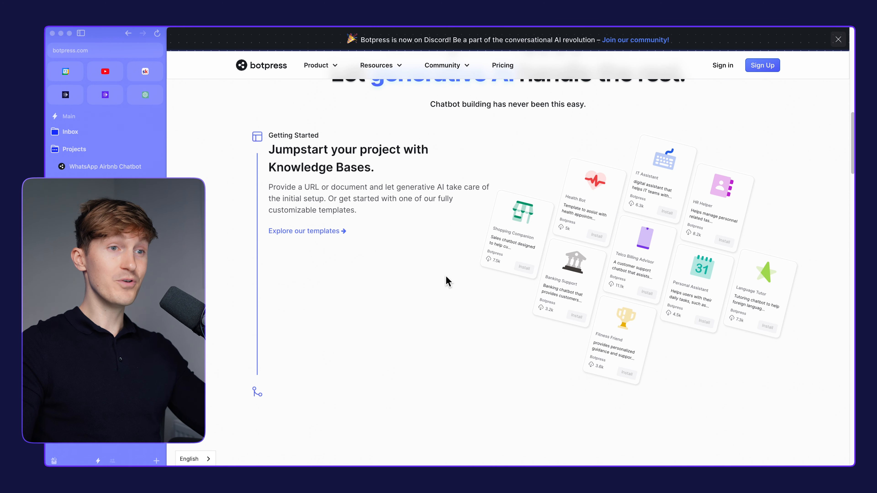
scroll(440, 282, up, 10)
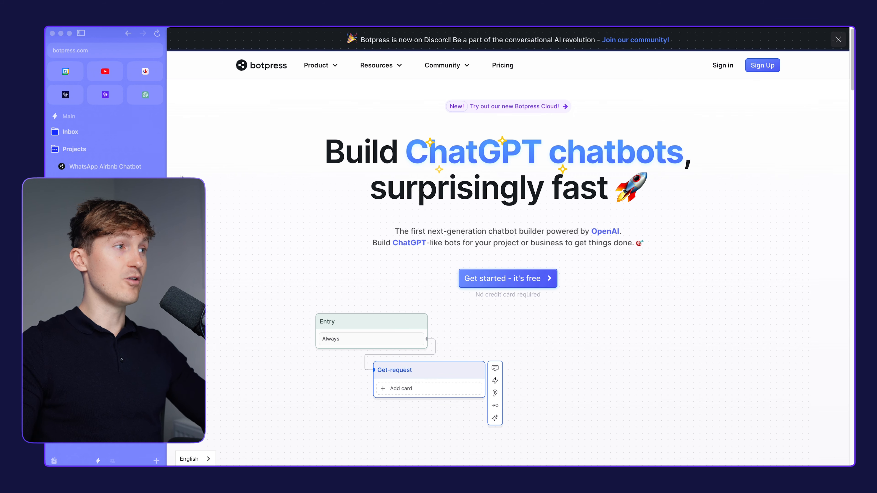
Switch to the WhatsApp Airbnb Chatbot project in the Botpress dashboard and create a new chatbot in the Default Workspace
click(113, 166)
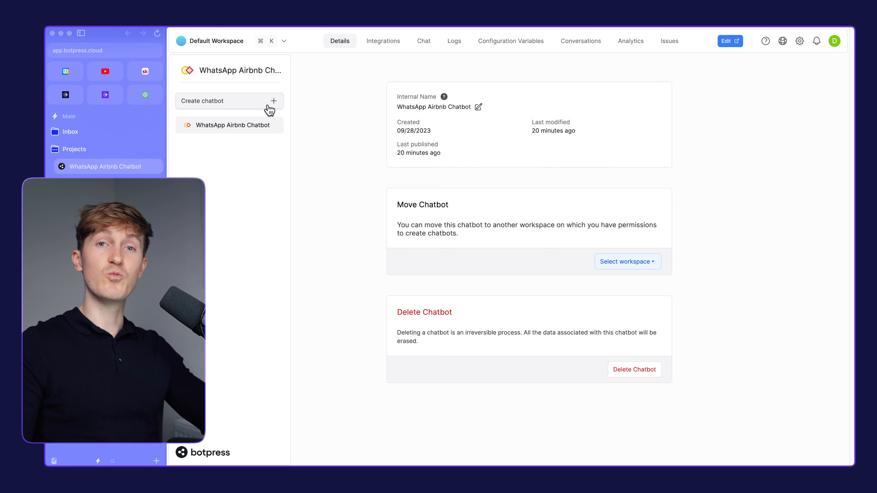
mouse_move(265, 126)
click(273, 102)
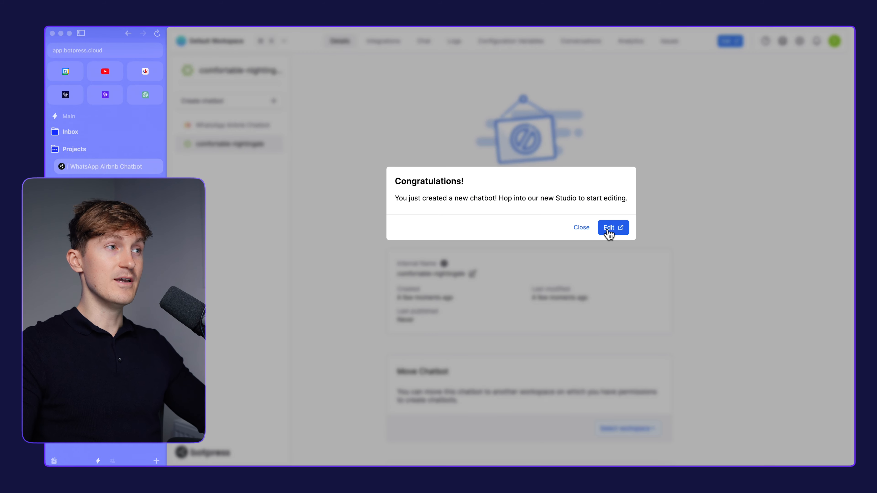
click(609, 232)
click(804, 39)
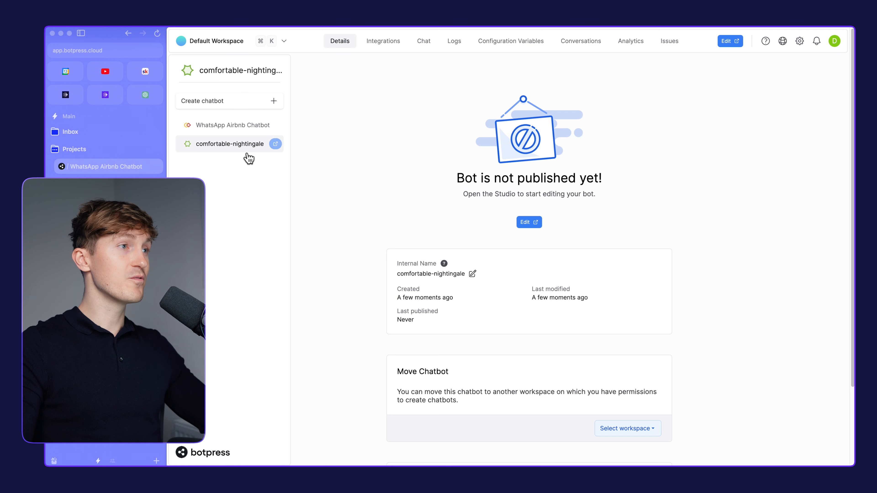
Change the new chatbot's internal name to "WhatsApp Airbnb Chatbot Demo" and save it
click(472, 273)
triple_click(457, 273)
key(BackSpace)
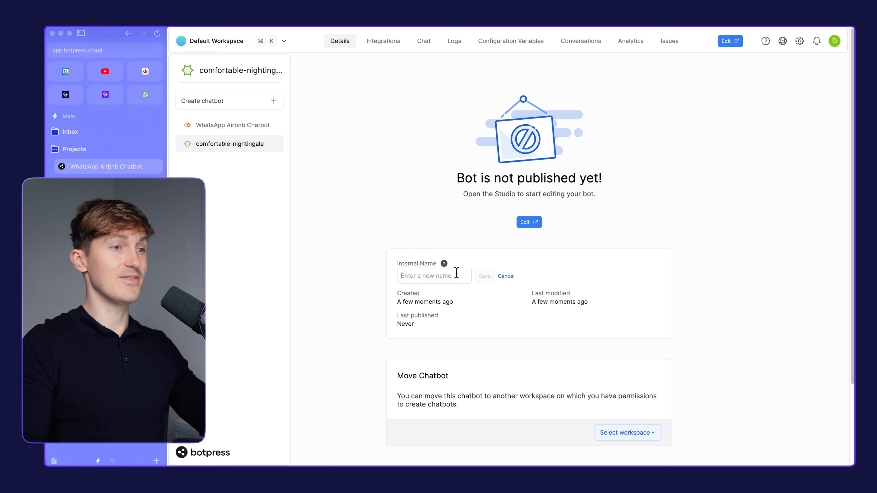
text(WhatsApp Airbnb)
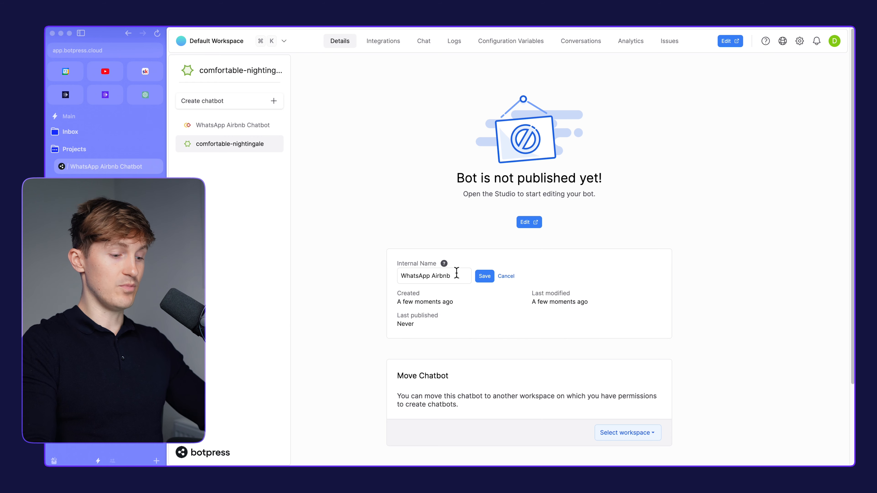
text(Chatbot Demo)
key(Return)
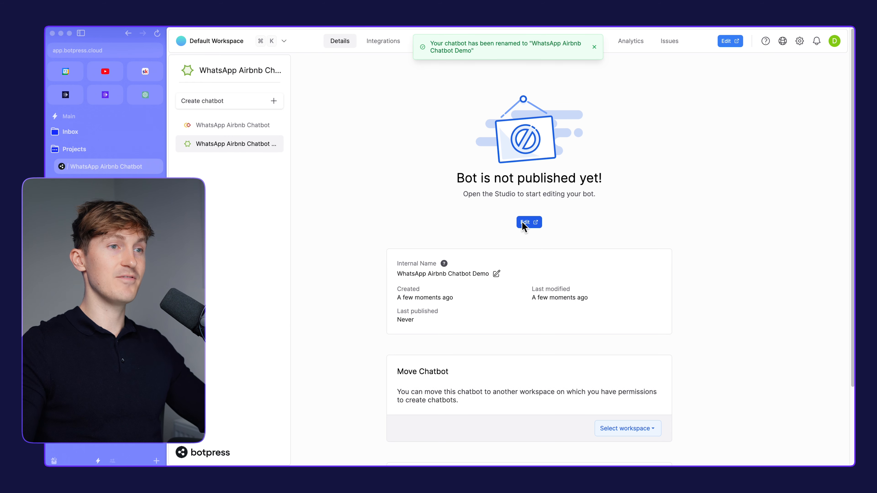
Open the chatbot for editing in a full-size Studio view and build it from the Start from Scratch template
click(524, 223)
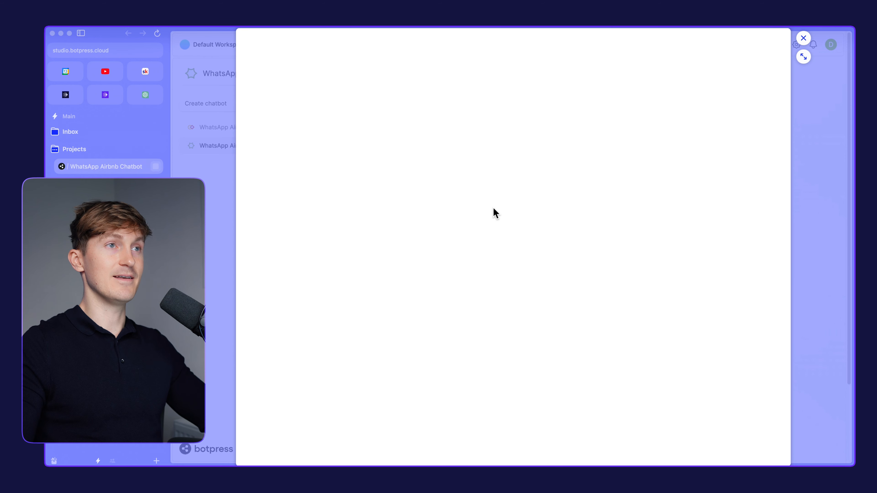
click(803, 56)
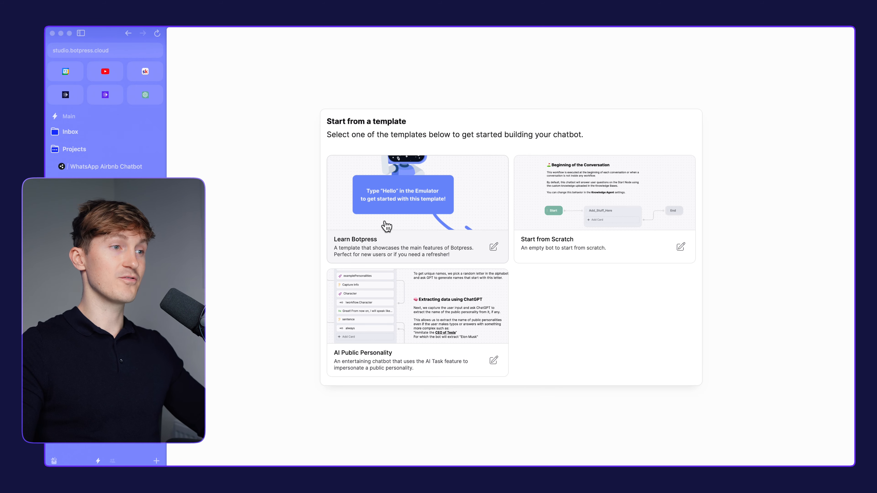
click(596, 196)
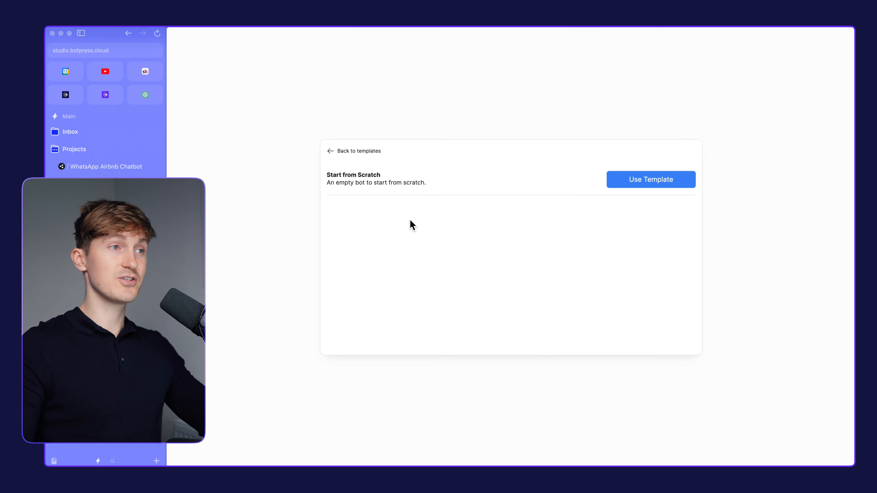
click(409, 160)
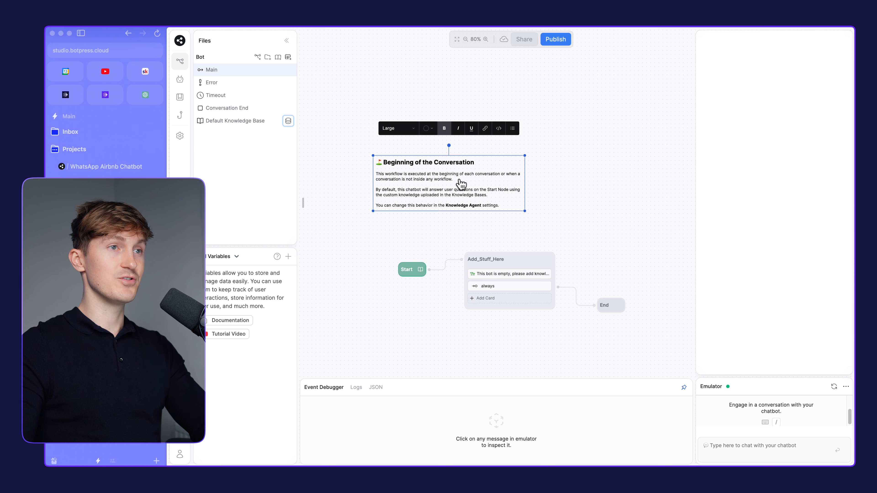
Delete the "Beginning of the Conversation" note and the Add_Stuff_Here node from the Main workflow
key(BackSpace)
click(499, 257)
key(BackSpace)
drag(561, 248, 569, 188)
scroll(464, 224, down, 2)
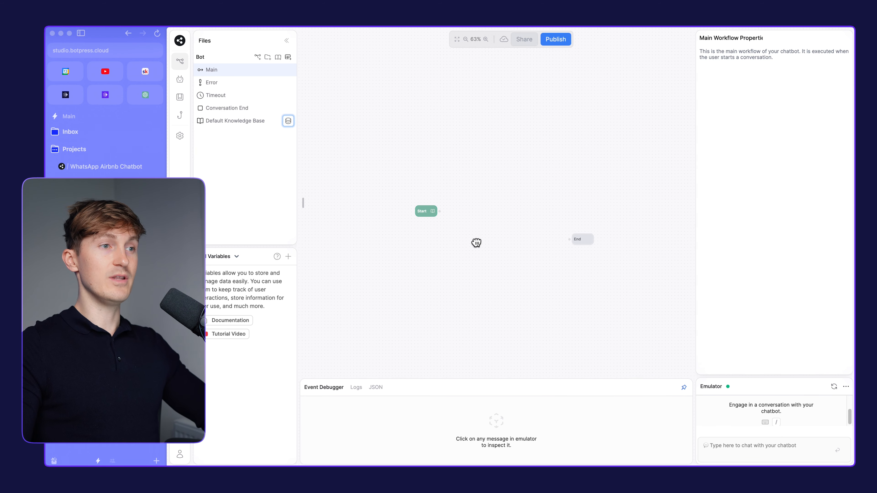
Add a standard node to the Main workflow and position it between the Start and End nodes
drag(477, 243, 456, 239)
mouse_move(398, 222)
mouse_down()
mouse_move(394, 229)
mouse_move(400, 222)
mouse_up()
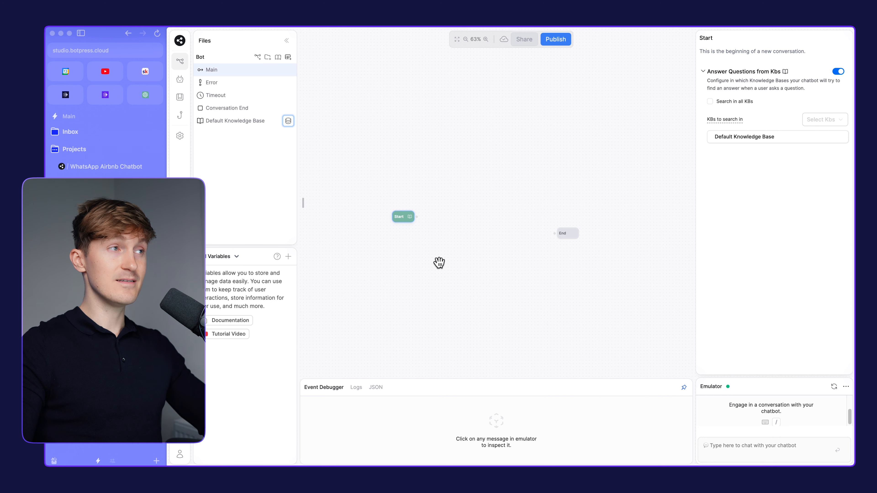
drag(439, 262, 420, 264)
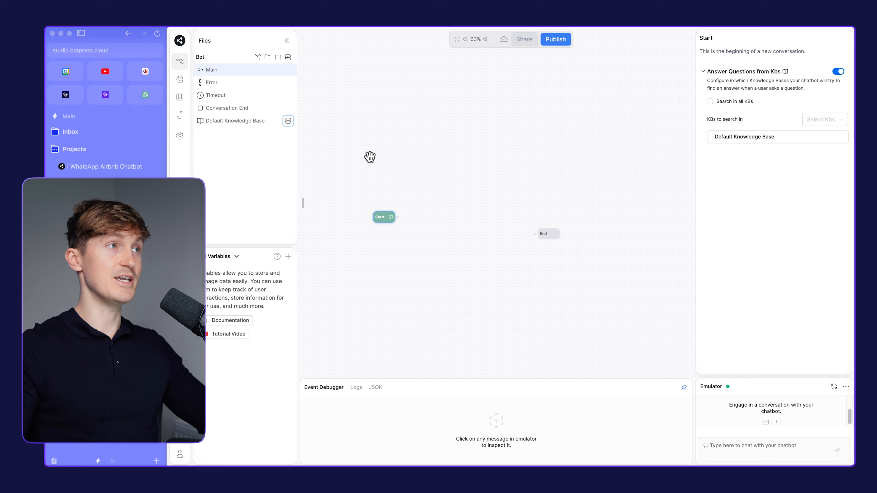
scroll(427, 181, up, 1)
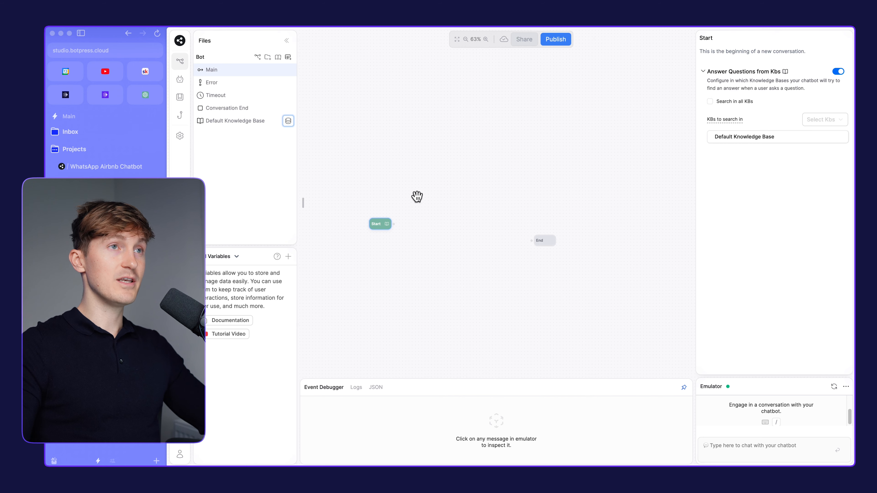
right_click(410, 186)
click(448, 196)
scroll(480, 249, left, 1)
drag(450, 202, 466, 217)
drag(384, 225, 371, 218)
click(444, 215)
scroll(407, 214, up, 2)
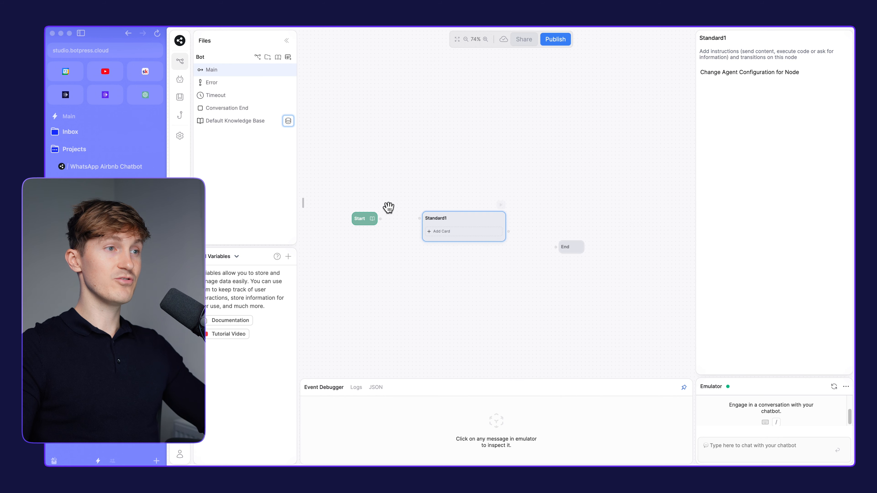
Connect the Start node's output to the new standard node
click(380, 219)
drag(380, 219, 441, 211)
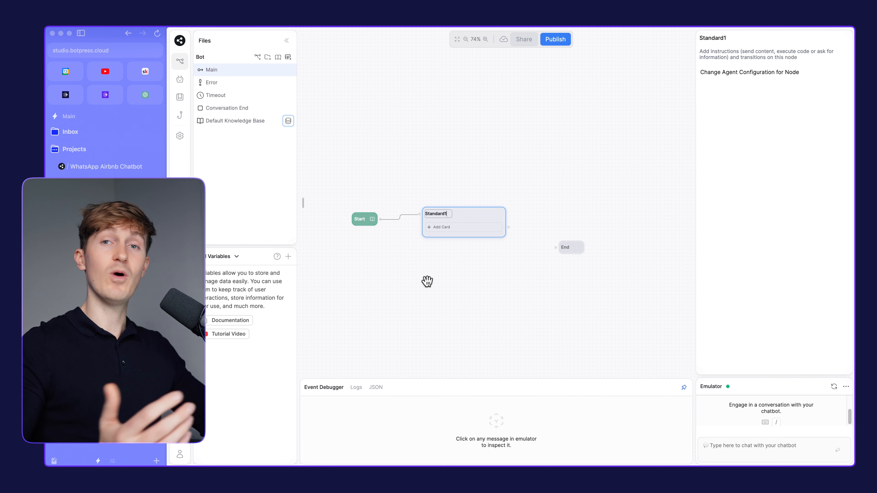
right_click(417, 268)
click(414, 256)
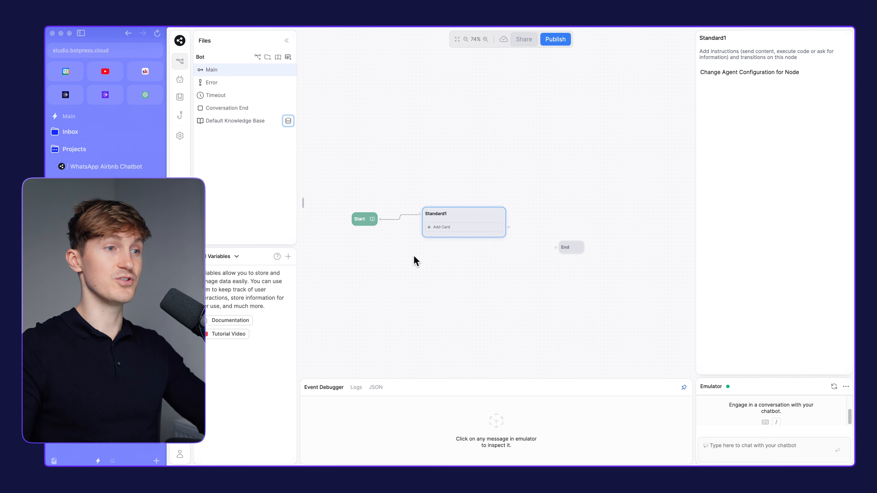
Add a Text card to the standard node with the message "Hi there!"
click(446, 228)
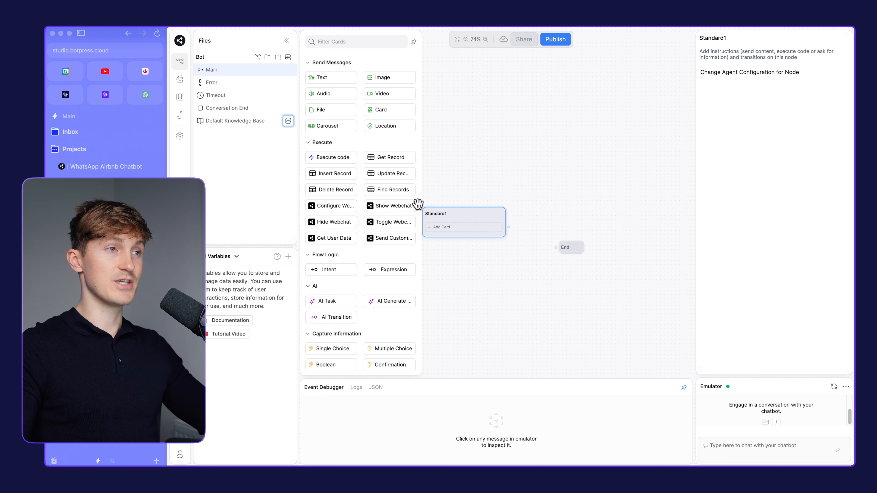
click(332, 77)
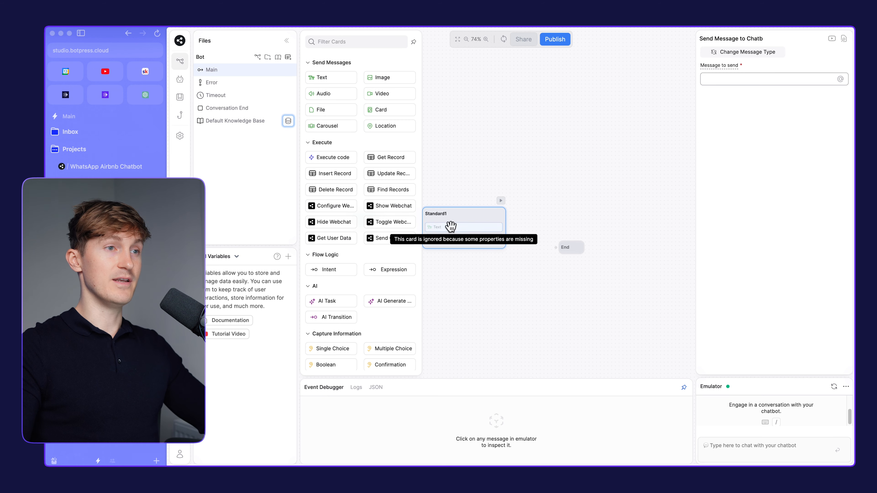
text(Hi there!)
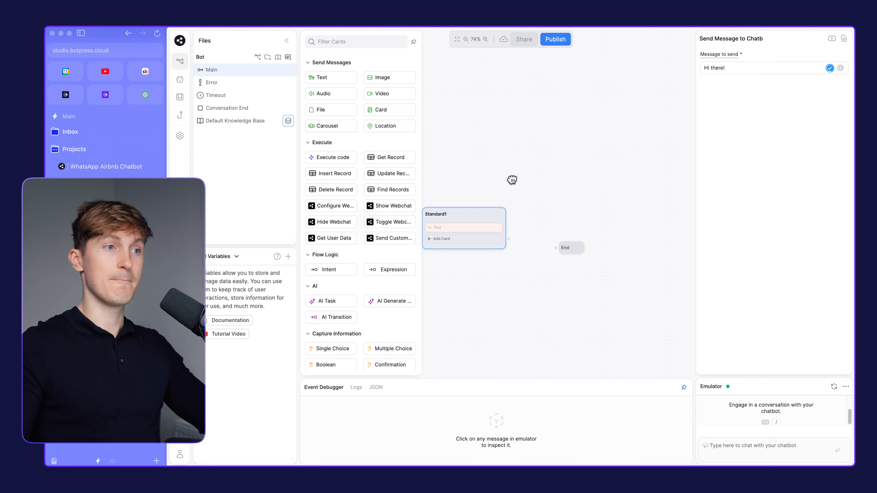
drag(511, 181, 530, 173)
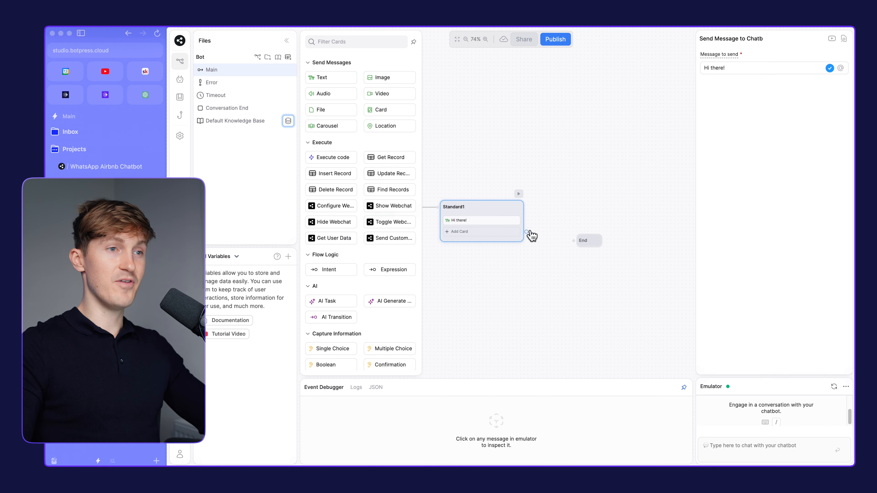
Connect the standard node's output to the End node in the Main workflow
click(570, 214)
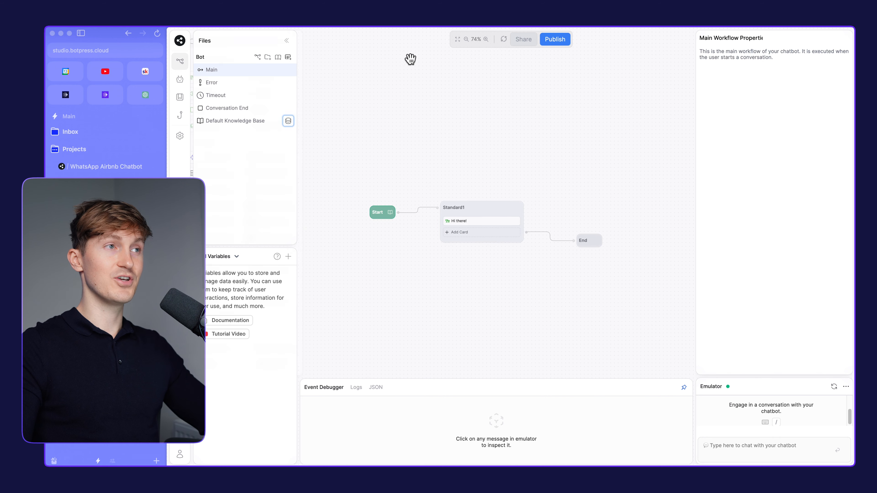
click(472, 204)
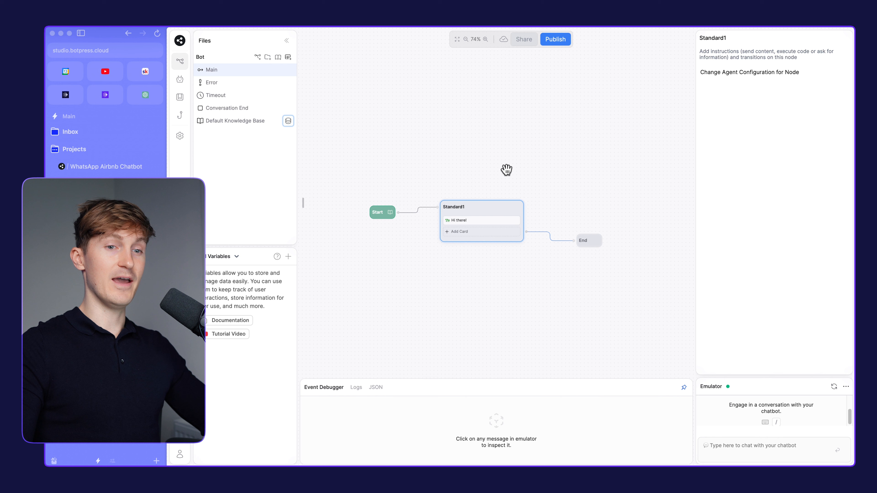
Enlarge the emulator, send "Hi there" to the chatbot, and inspect the message in the Event Debugger
drag(745, 380, 731, 256)
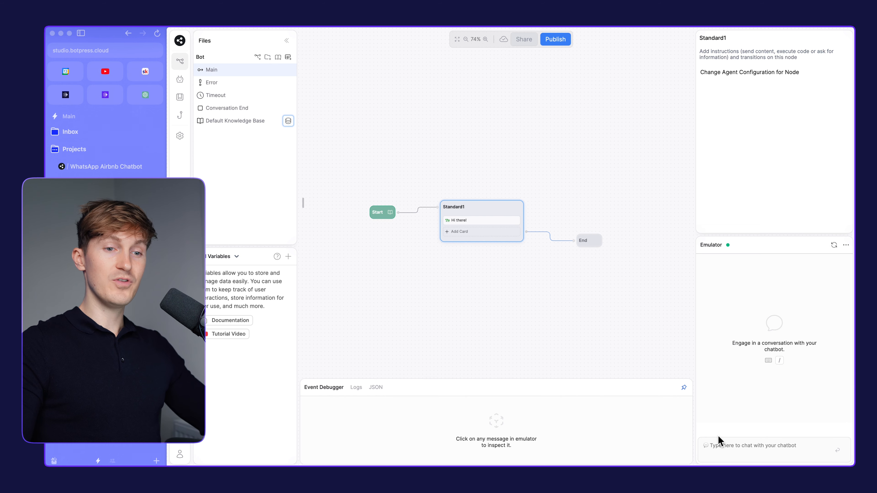
click(729, 446)
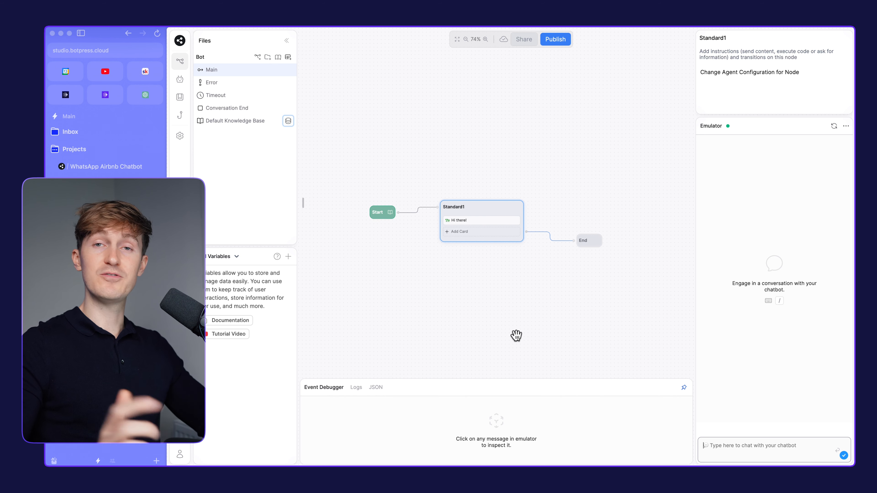
text(Hi there)
key(Return)
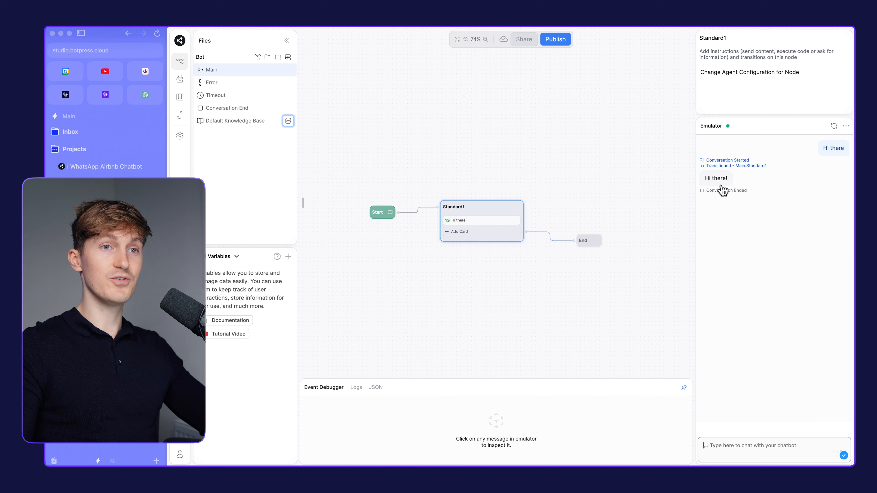
click(723, 183)
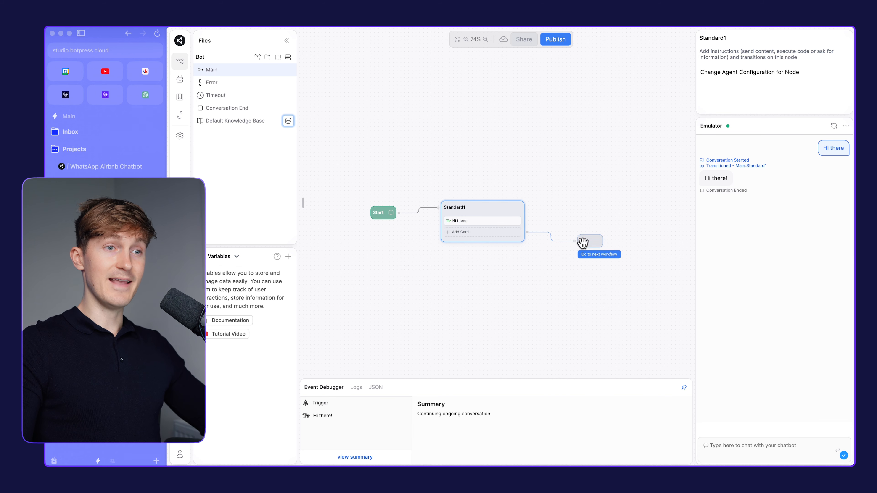
Nudge the End node slightly and send "hey" to the chatbot in the emulator to test another conversation
drag(585, 244, 590, 245)
drag(727, 376, 706, 213)
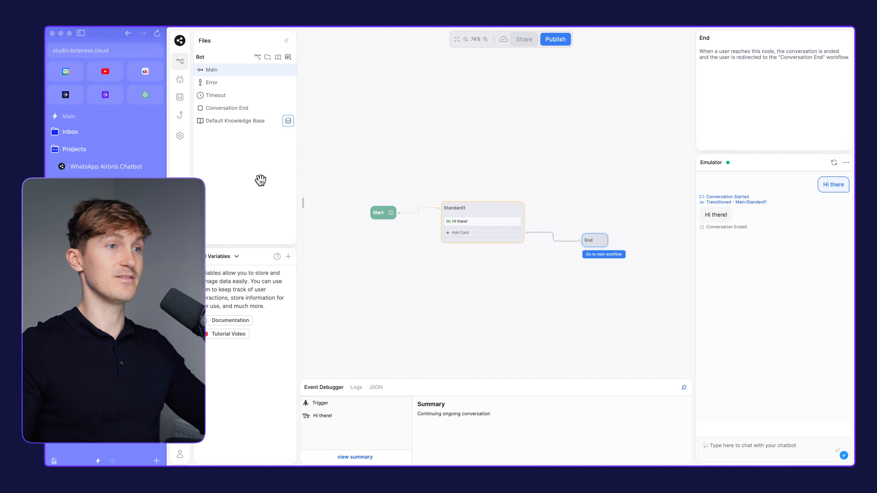
click(748, 445)
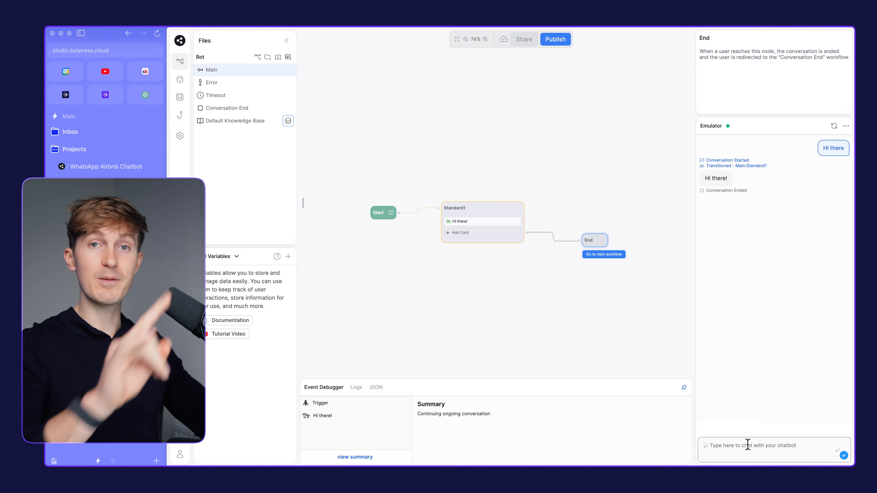
text(hey)
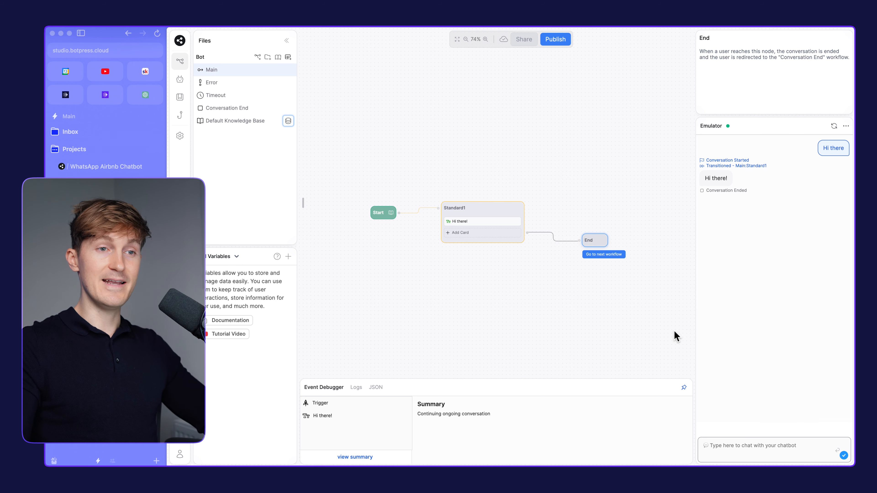
key(Return)
drag(505, 320, 487, 311)
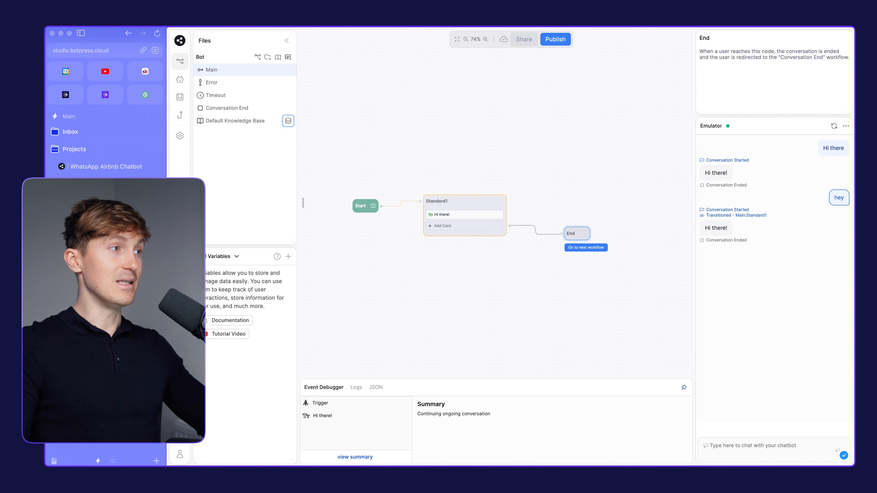
Check the setup steps in the ClickUp guide, and publish the chatbot in Botpress Studio
click(103, 214)
drag(420, 202, 343, 189)
click(436, 197)
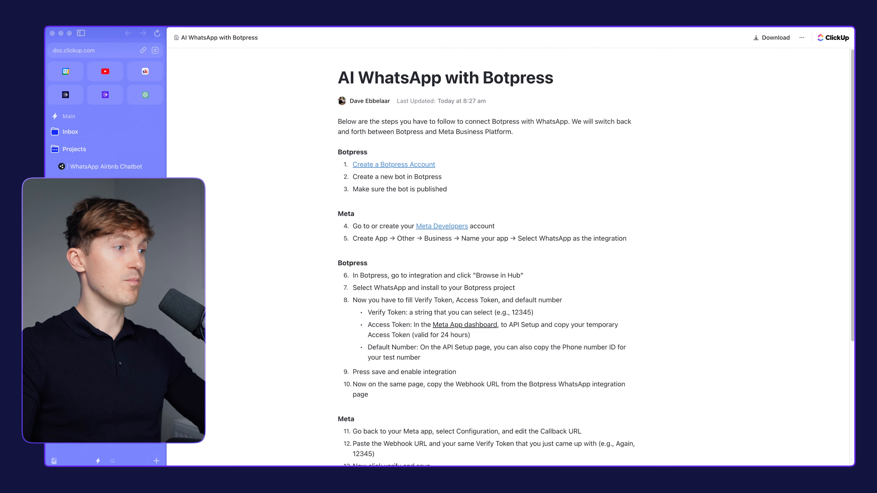
click(112, 169)
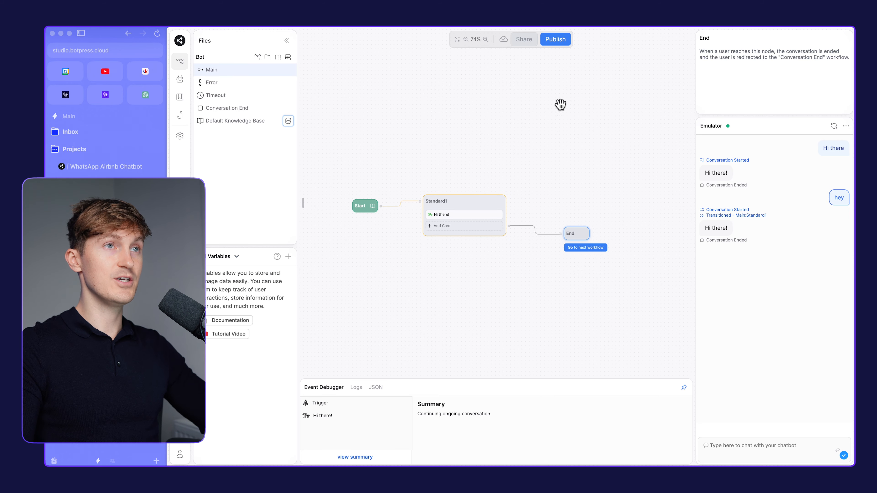
click(554, 38)
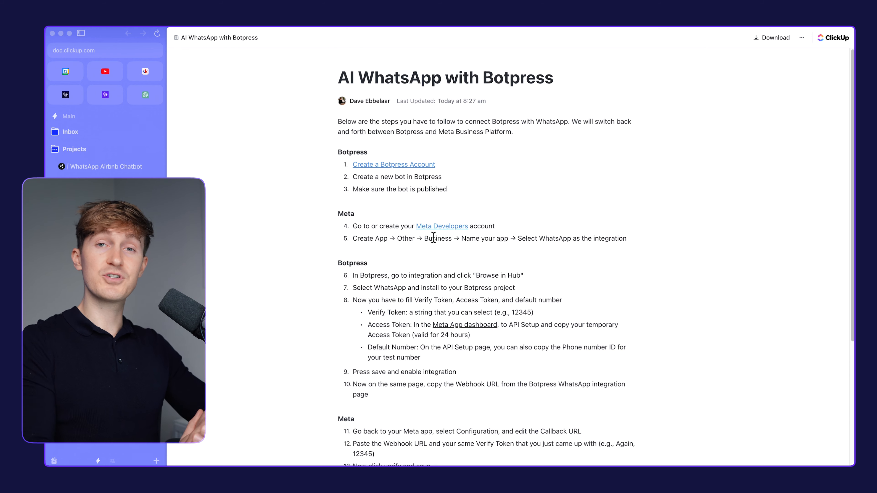
Open the Meta for Developers apps page from the ClickUp guide and look over its address and the botpress-airbnb-bot entry
click(441, 226)
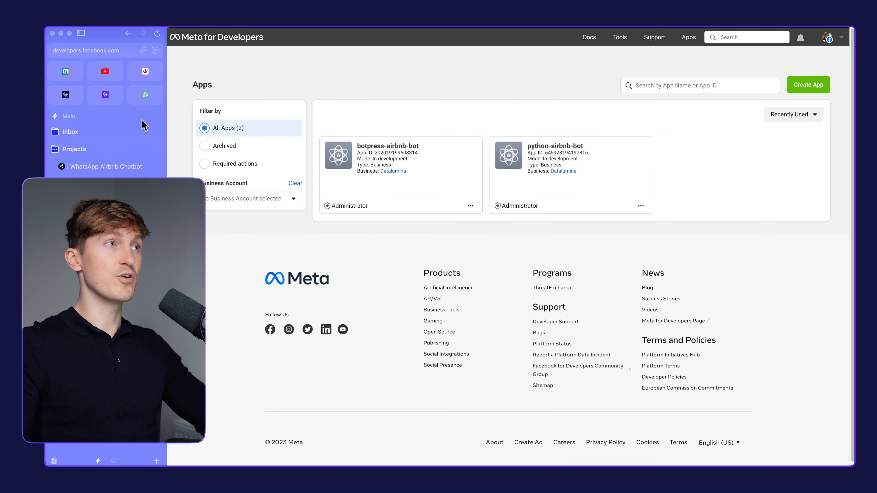
click(107, 52)
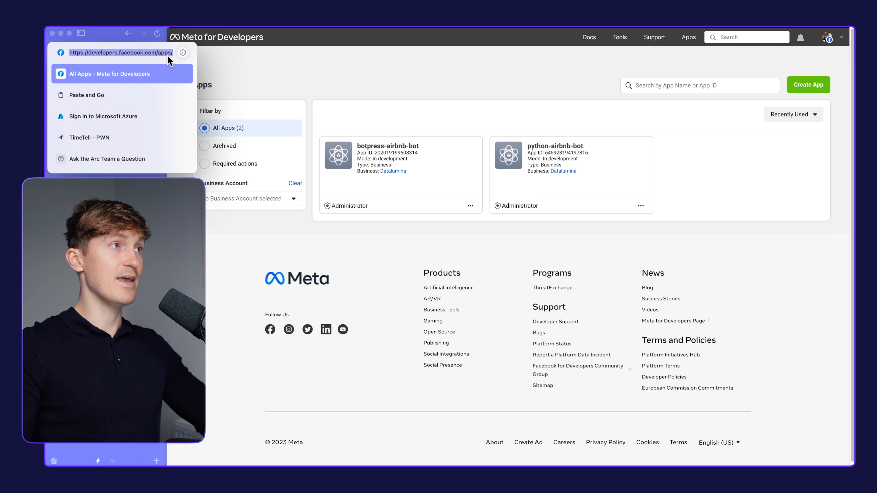
click(347, 73)
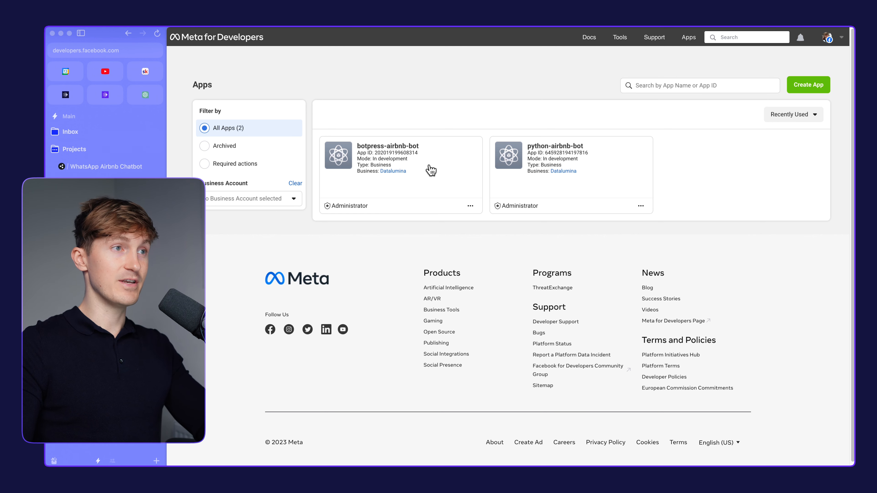
drag(425, 146, 357, 146)
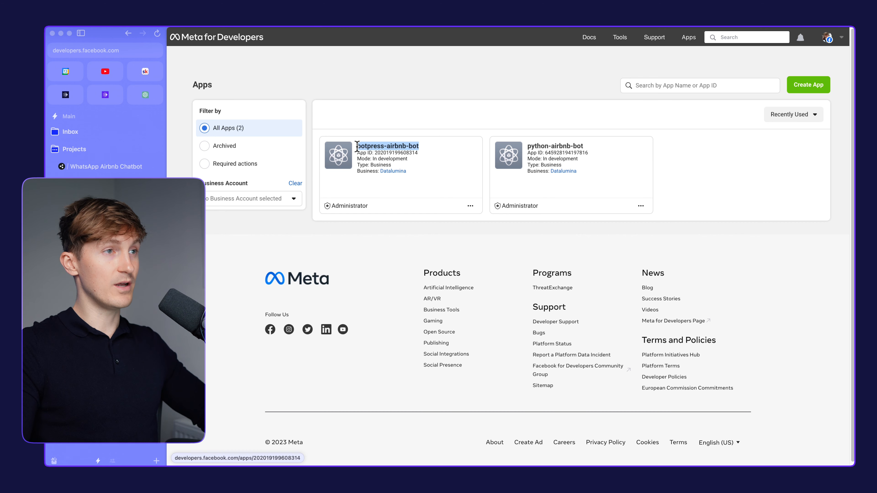
click(352, 277)
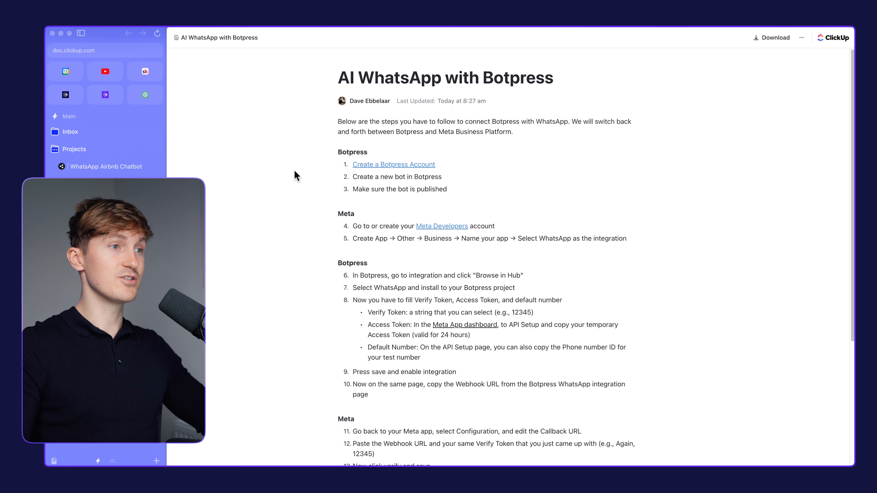
Following the ClickUp guide, start a new app in Meta for Developers with the Other use case and the Business type
scroll(350, 250, down, 1)
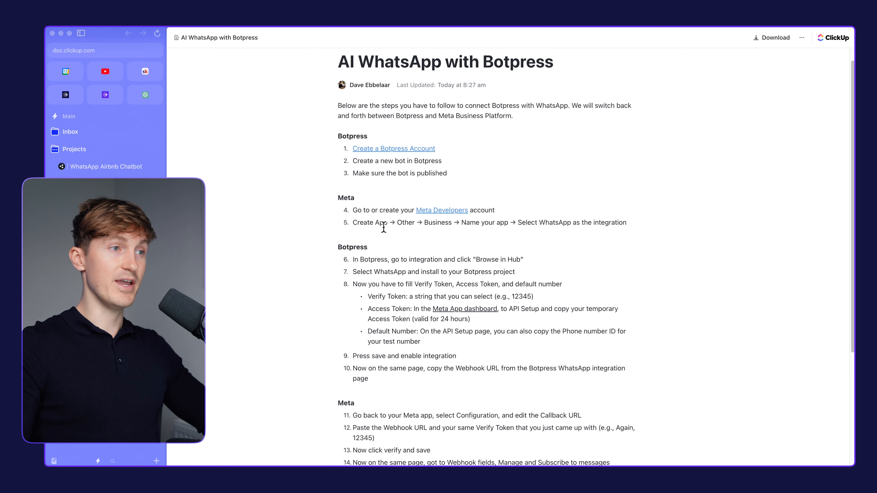
scroll(383, 227, down, 1)
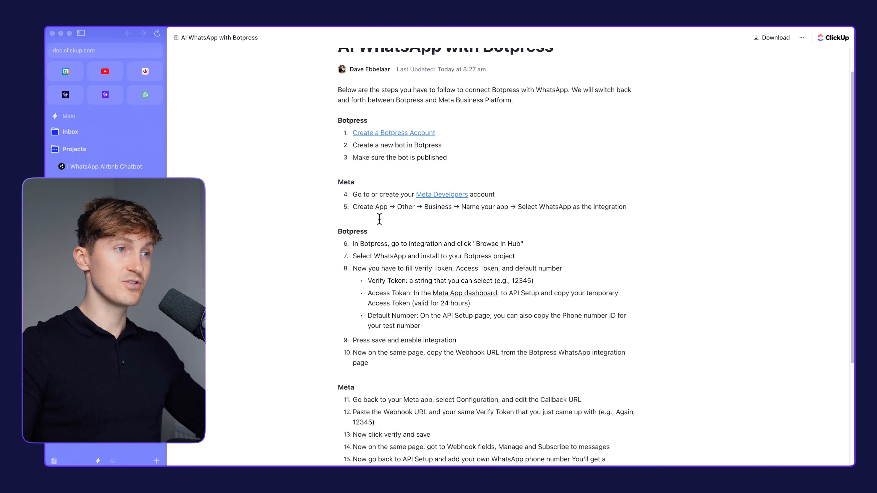
drag(507, 209, 550, 217)
click(530, 226)
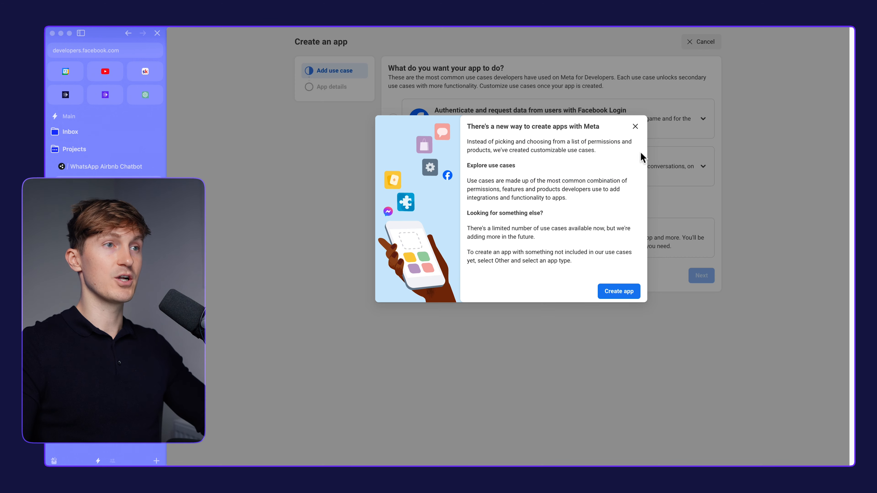
click(635, 125)
click(639, 134)
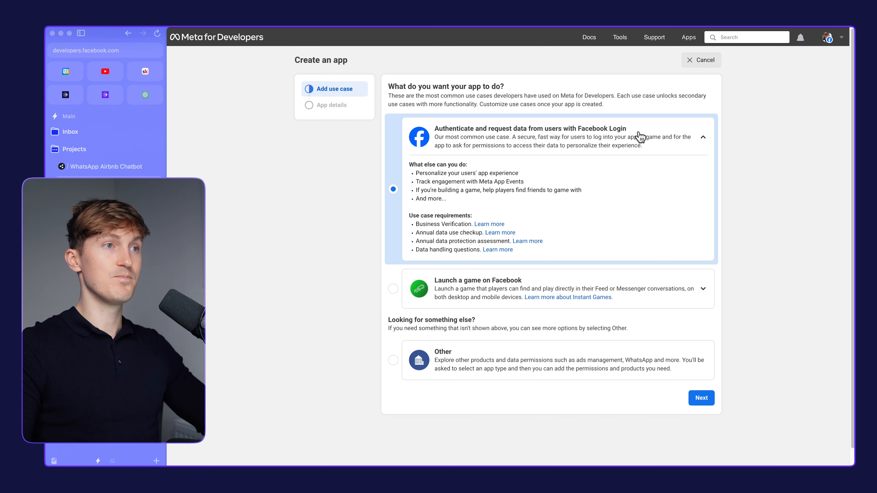
click(450, 368)
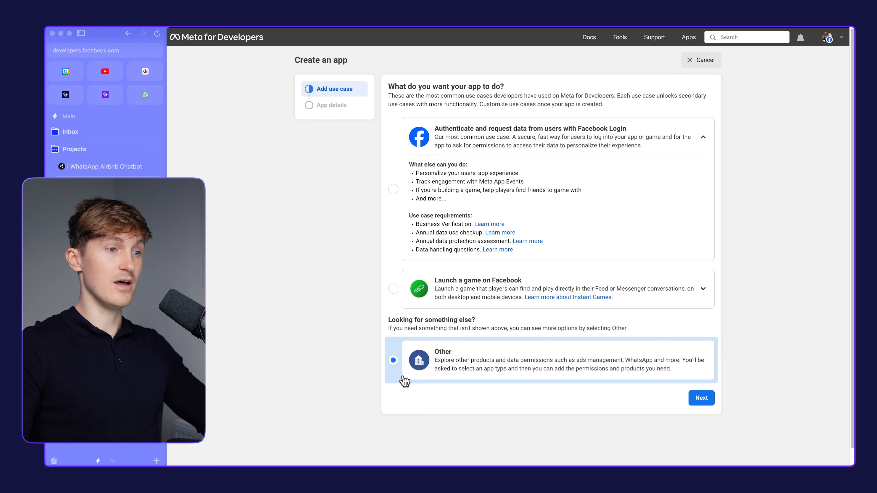
click(701, 399)
click(446, 165)
click(701, 360)
Name the app botpress-airbnb-bot-demo and create it without a Business Manager account
click(414, 107)
text(botpress-airbnb-bot-demo)
key(super+a)
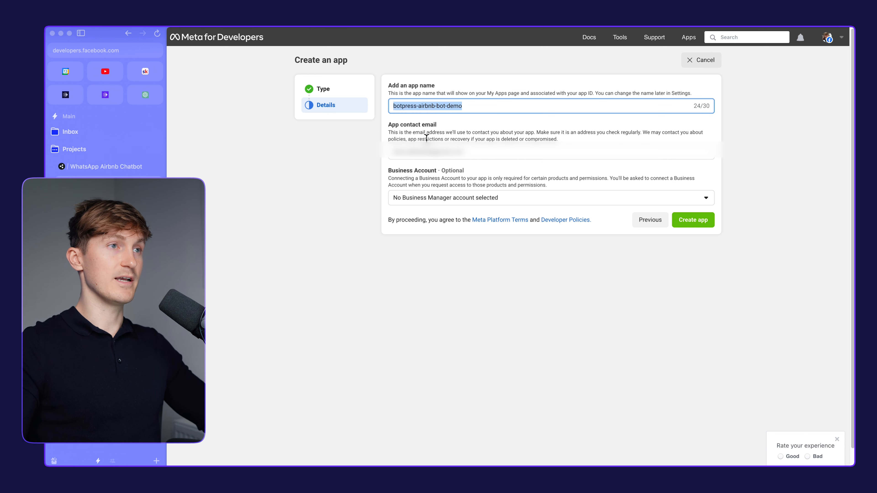
click(339, 219)
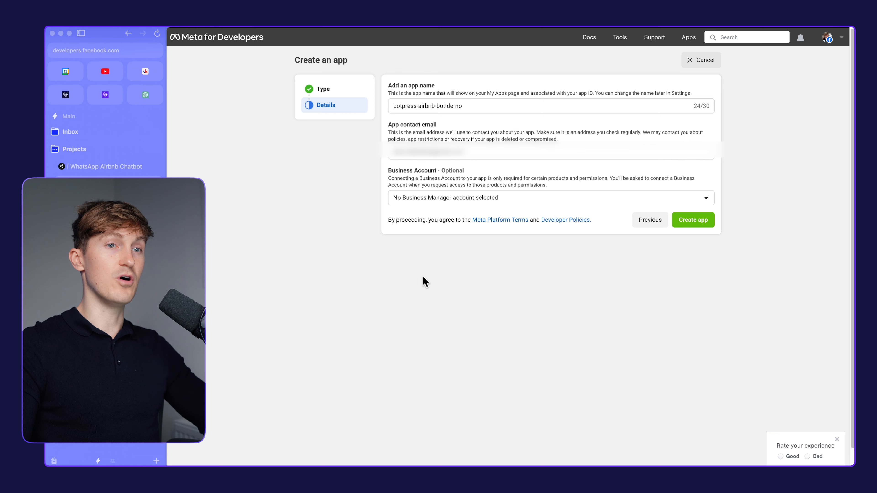
click(688, 224)
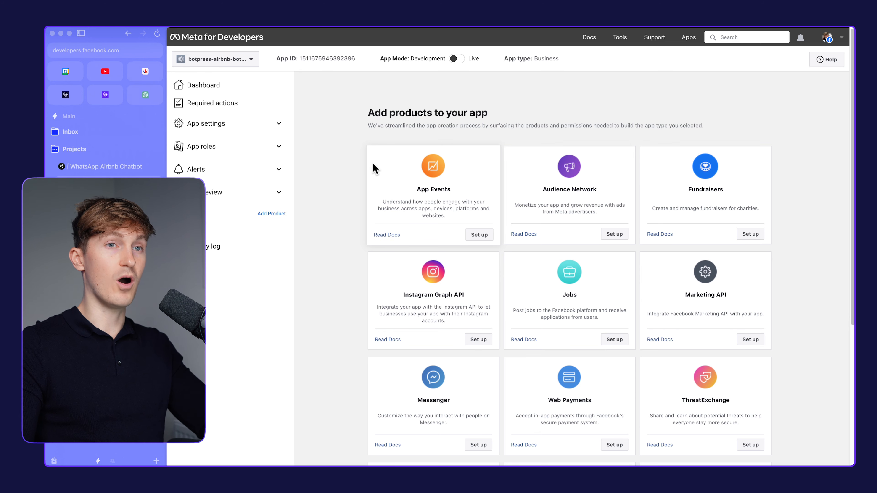
Set up the WhatsApp product for the new app with Datalumina as the Meta Business Account
scroll(357, 196, down, 5)
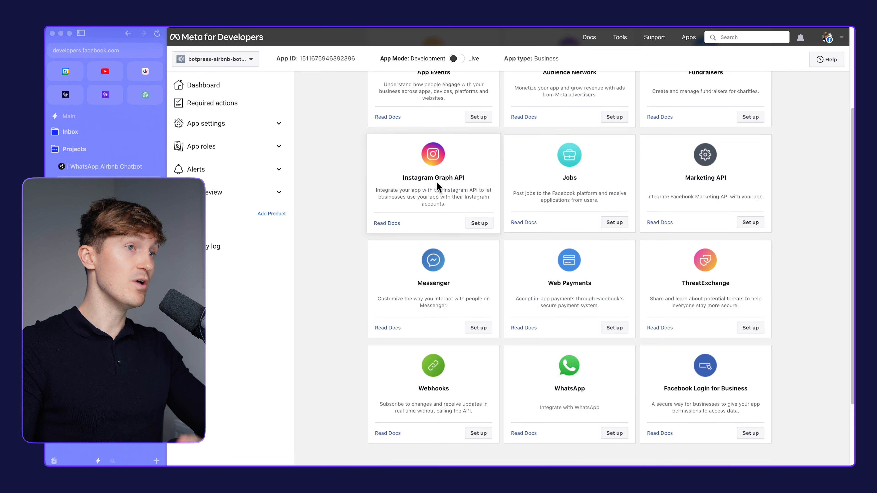
scroll(407, 190, down, 3)
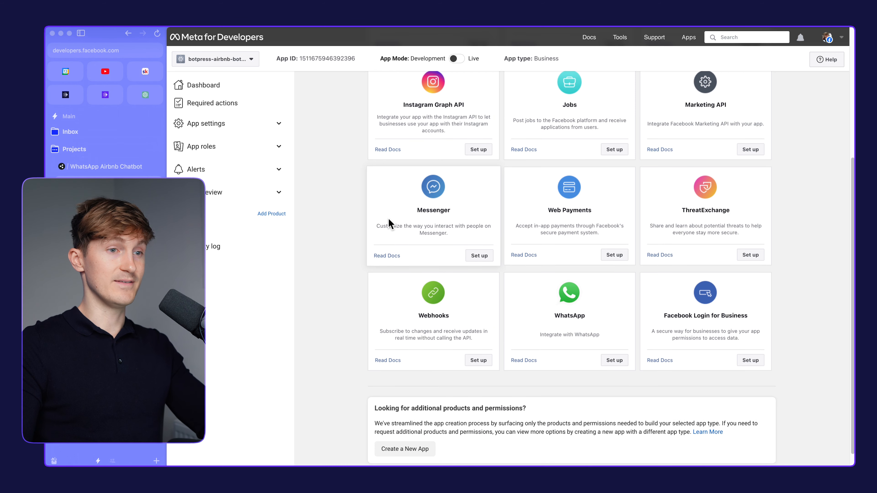
scroll(434, 231, down, 1)
click(615, 345)
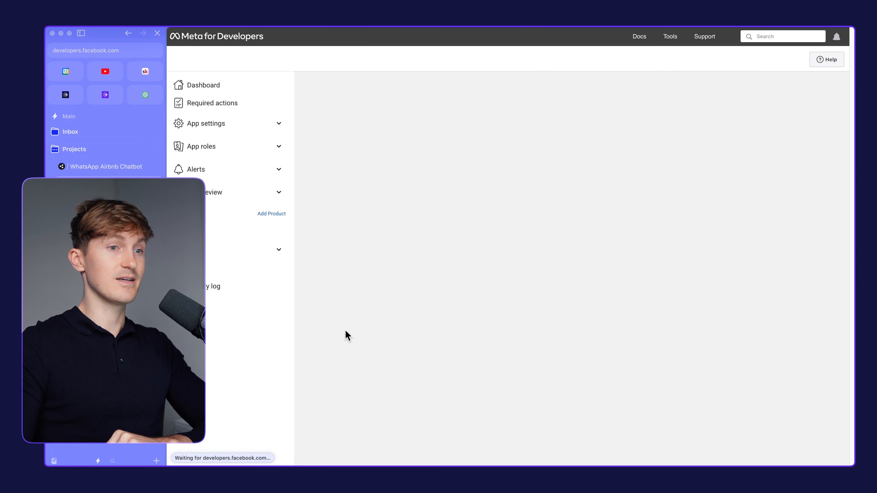
click(506, 227)
click(504, 258)
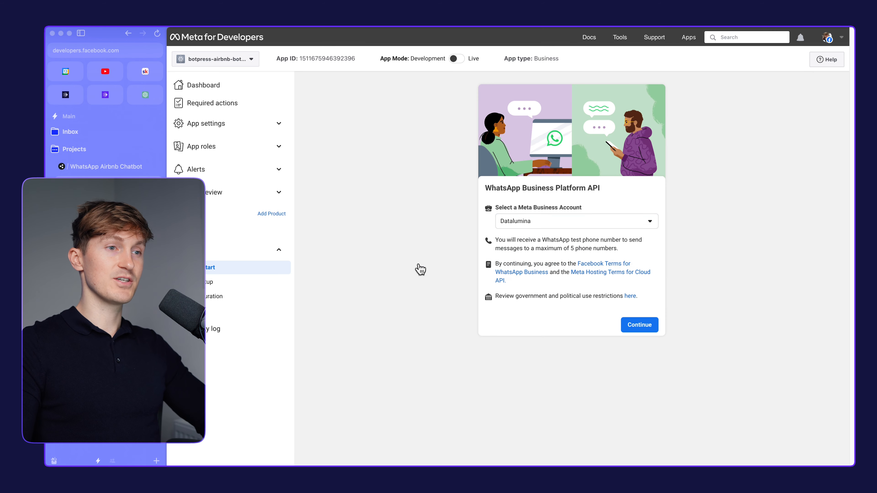
click(636, 327)
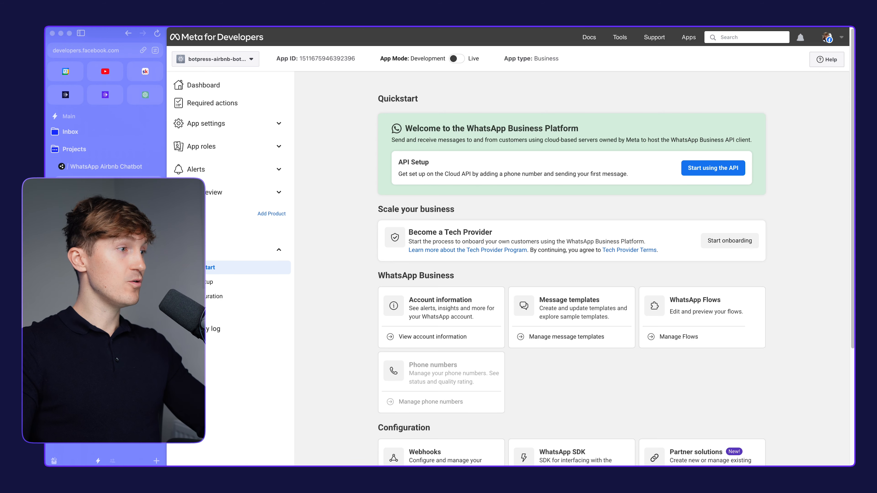
Read the ClickUp guide's Botpress steps on finding and installing the WhatsApp integration through the hub
click(100, 201)
scroll(612, 219, down, 1)
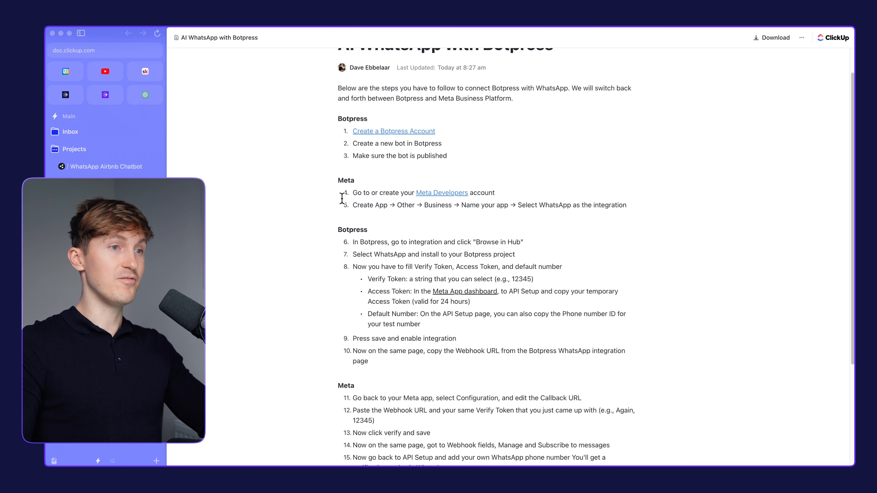
scroll(342, 198, down, 2)
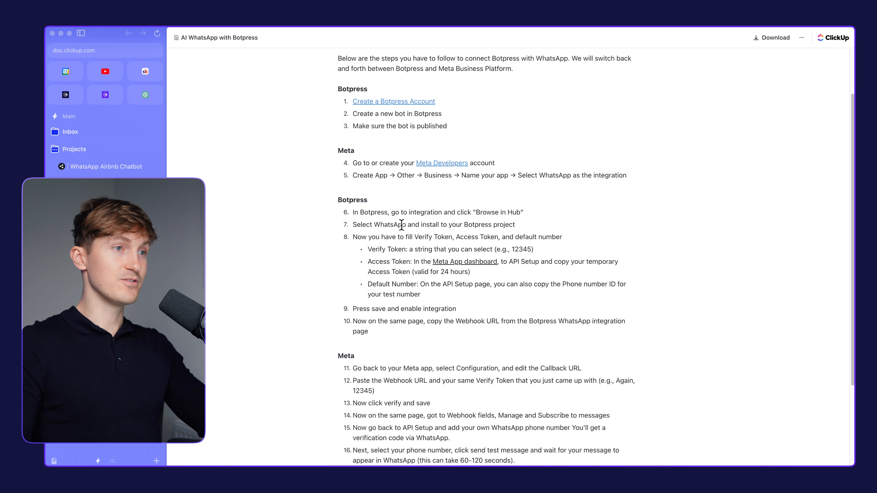
drag(401, 215, 466, 216)
click(475, 218)
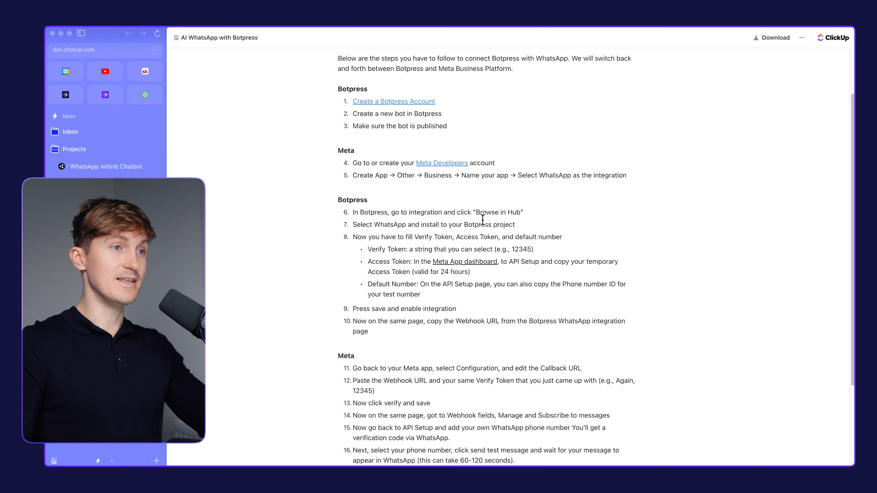
drag(541, 217, 424, 212)
click(497, 206)
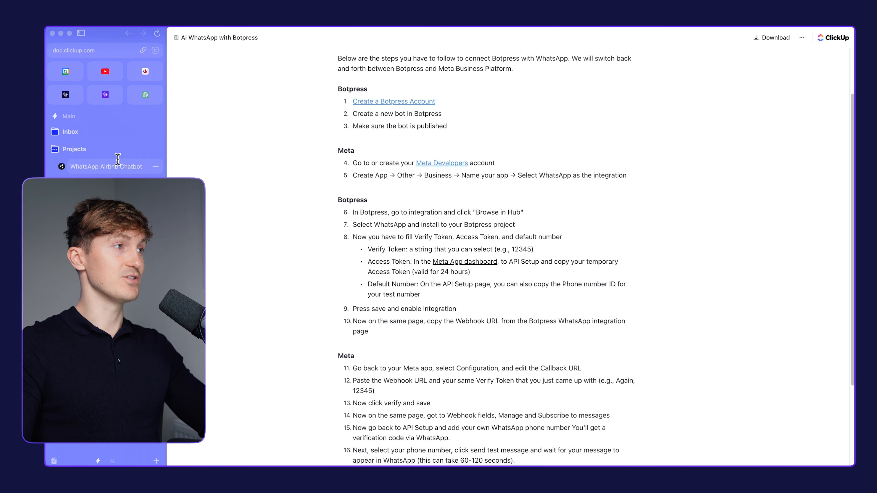
Switch to Botpress and open the WhatsApp integration's page in the Integration Hub from the WhatsApp Airbnb Chatbot Demo bot
click(92, 171)
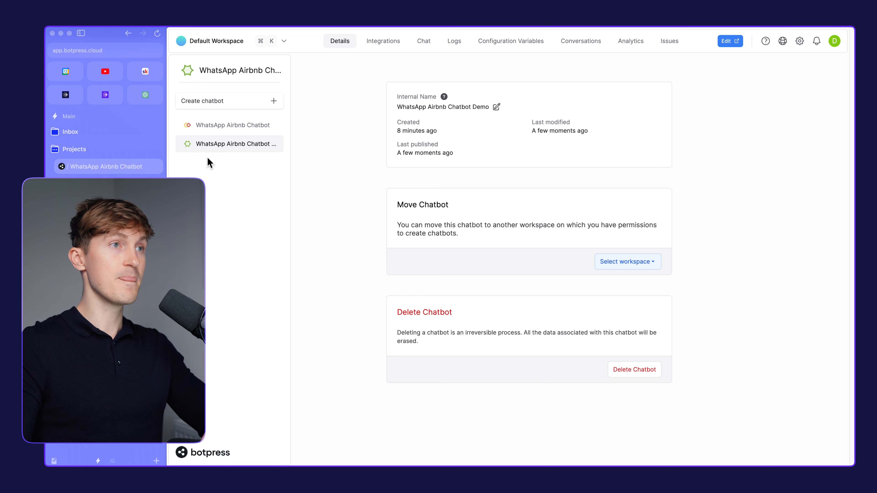
click(375, 47)
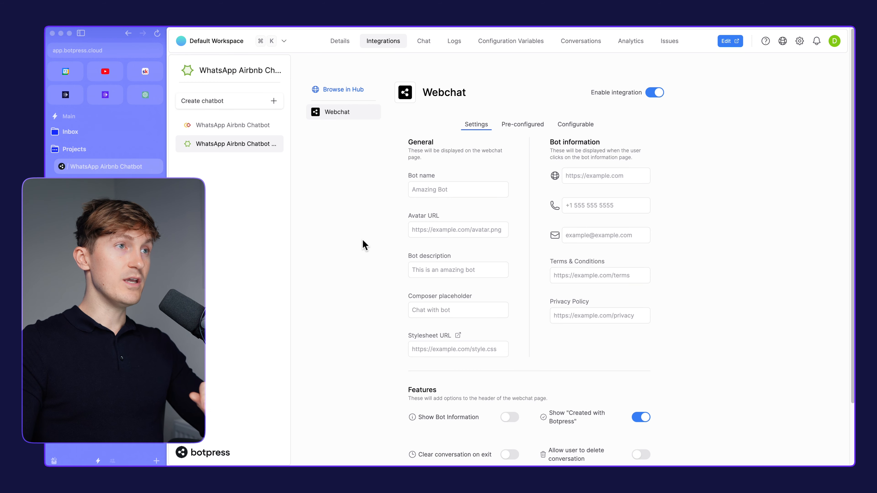
click(342, 91)
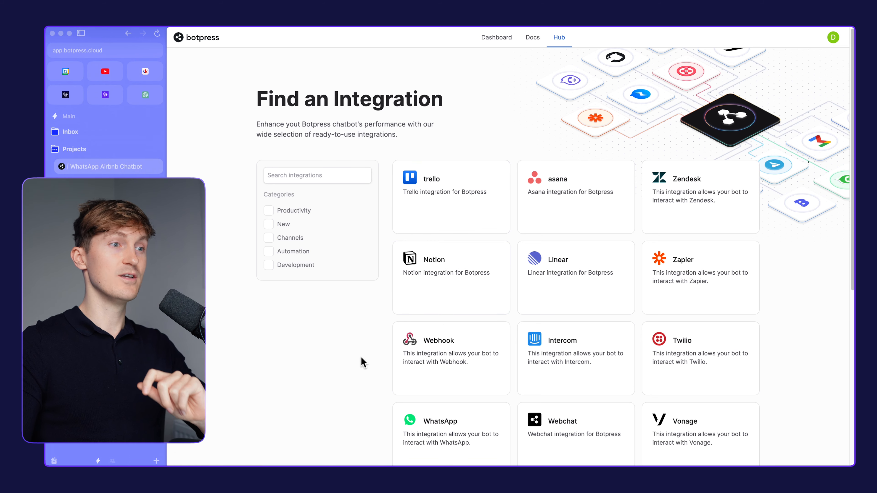
scroll(370, 319, down, 3)
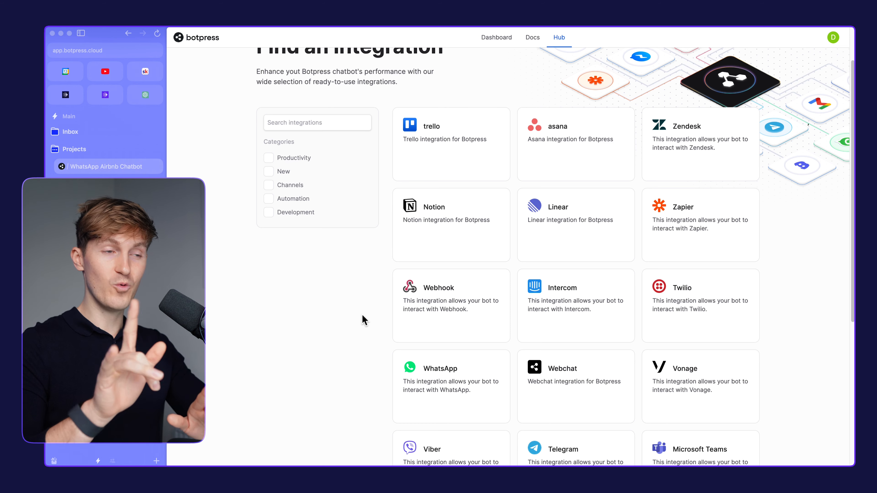
scroll(305, 313, down, 5)
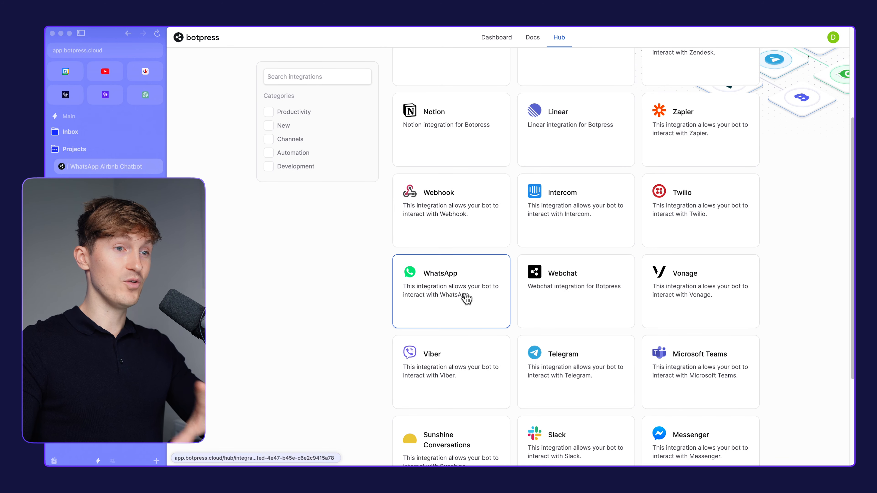
scroll(431, 303, down, 3)
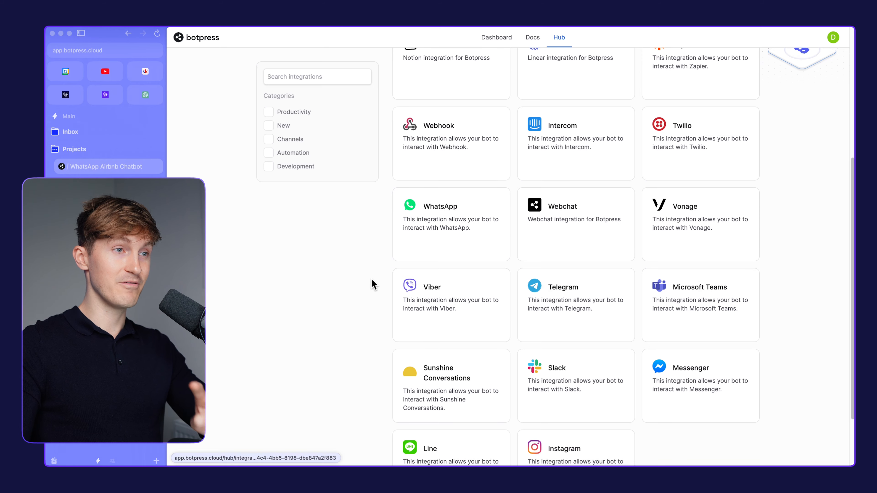
scroll(380, 297, up, 3)
click(388, 314)
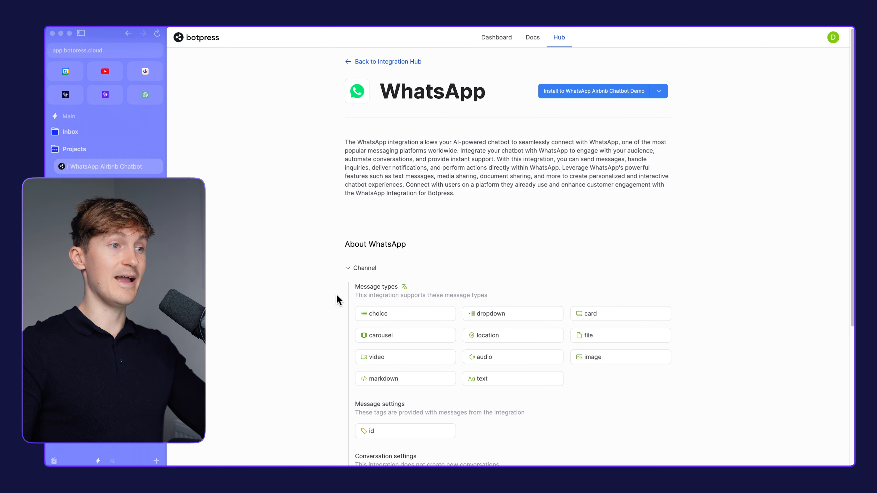
Review the WhatsApp integration's details, install it to WhatsApp Airbnb Chatbot Demo and open the bot's integration settings
scroll(361, 204, down, 5)
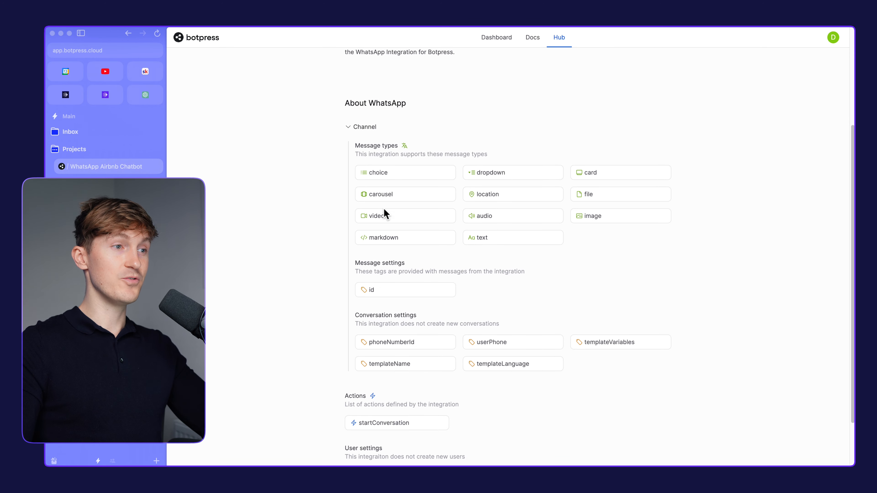
scroll(356, 299, down, 2)
scroll(364, 289, up, 5)
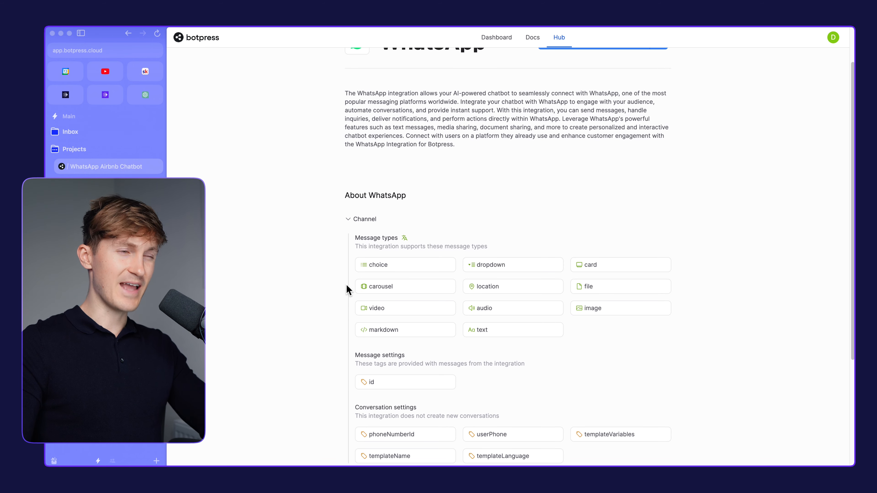
scroll(348, 287, down, 1)
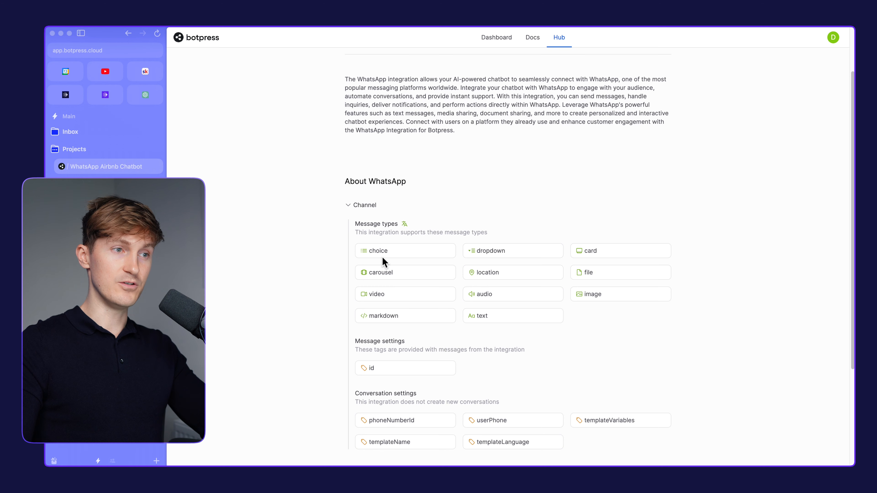
scroll(427, 285, up, 3)
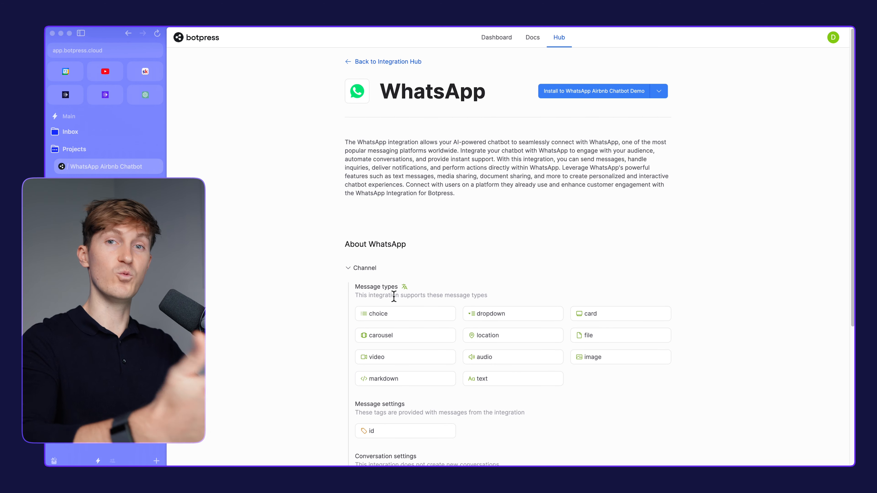
click(556, 91)
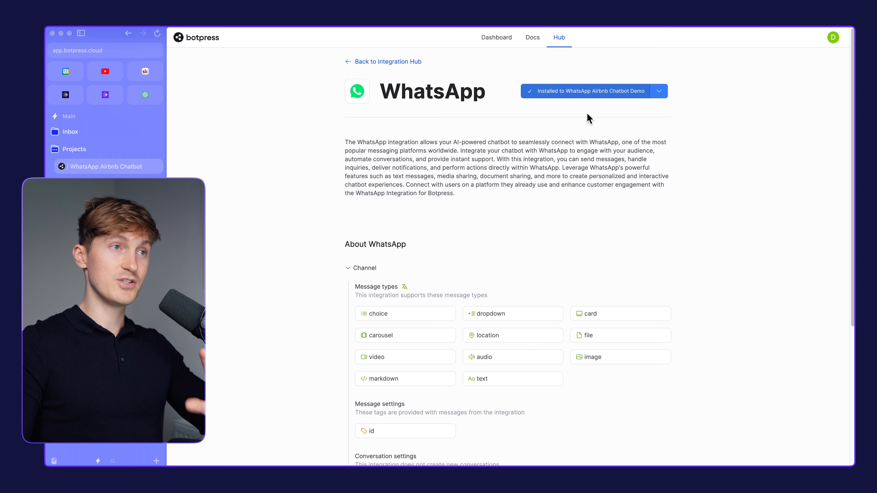
scroll(565, 120, down, 6)
scroll(563, 122, up, 6)
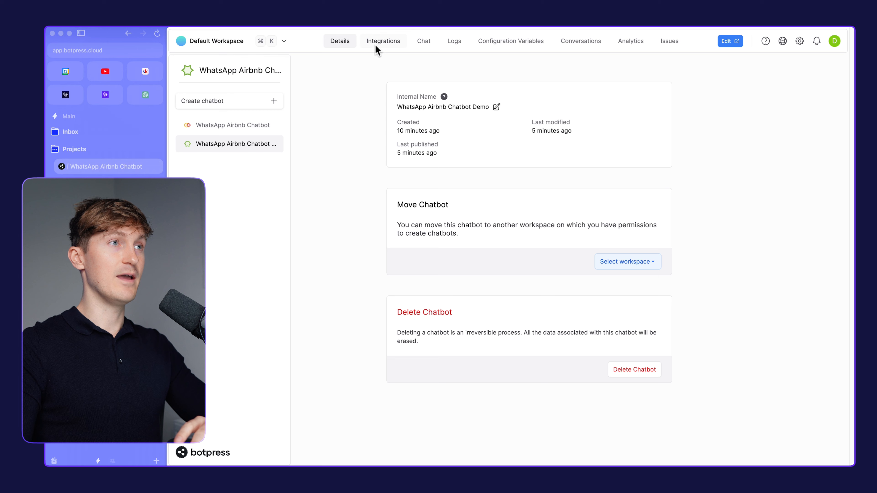
click(378, 49)
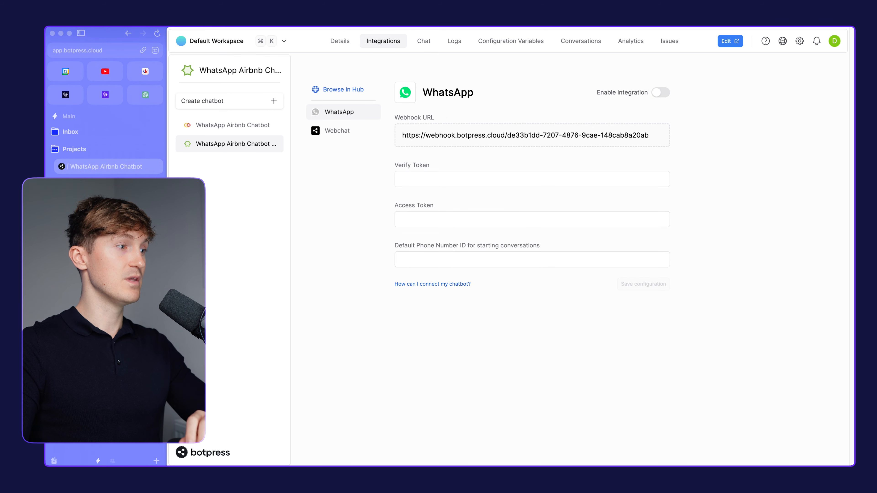
Following step 8 of the ClickUp guide, enter a self-chosen verify token in Botpress's WhatsApp integration settings
drag(345, 225, 536, 231)
click(502, 250)
scroll(379, 252, down, 1)
drag(352, 223, 547, 228)
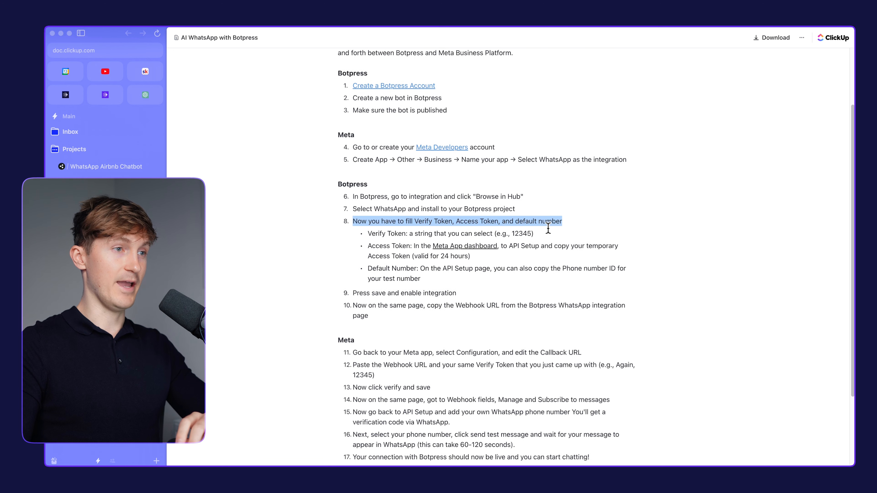
click(496, 286)
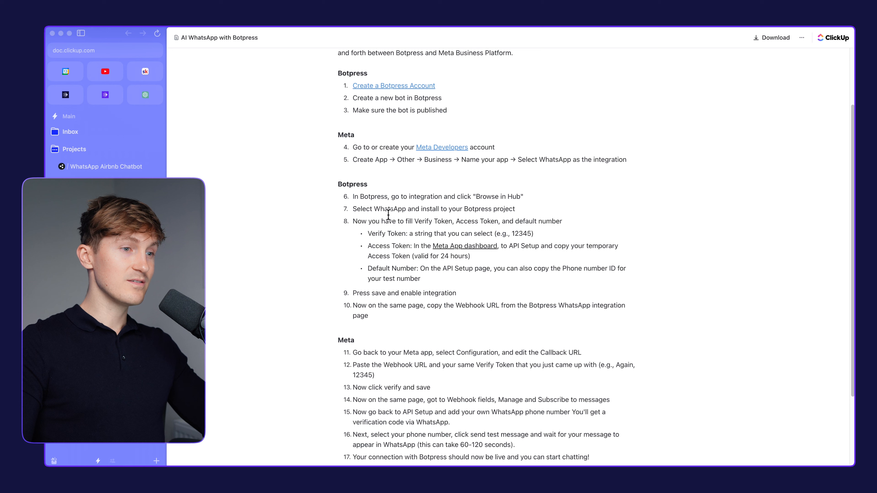
scroll(395, 246, down, 1)
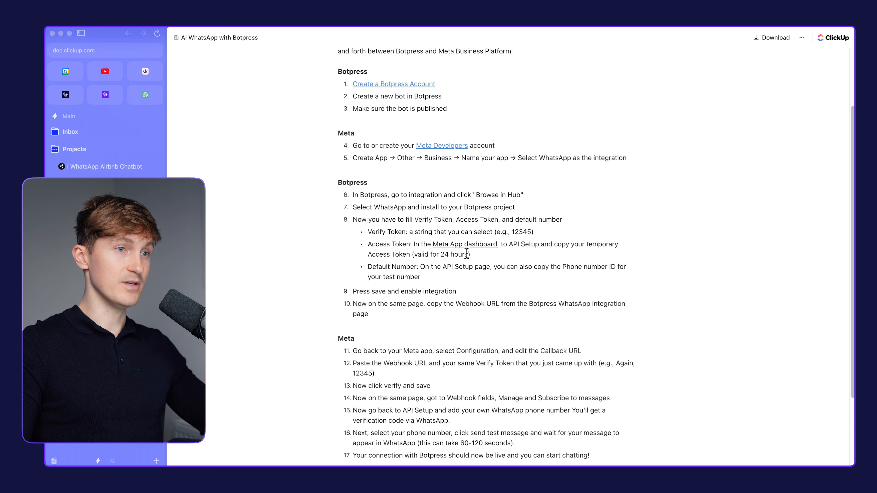
click(97, 167)
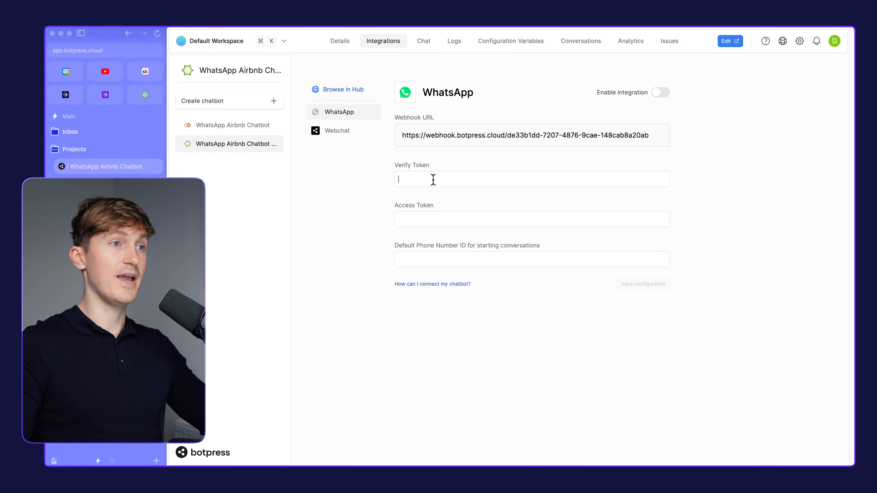
text(12345)
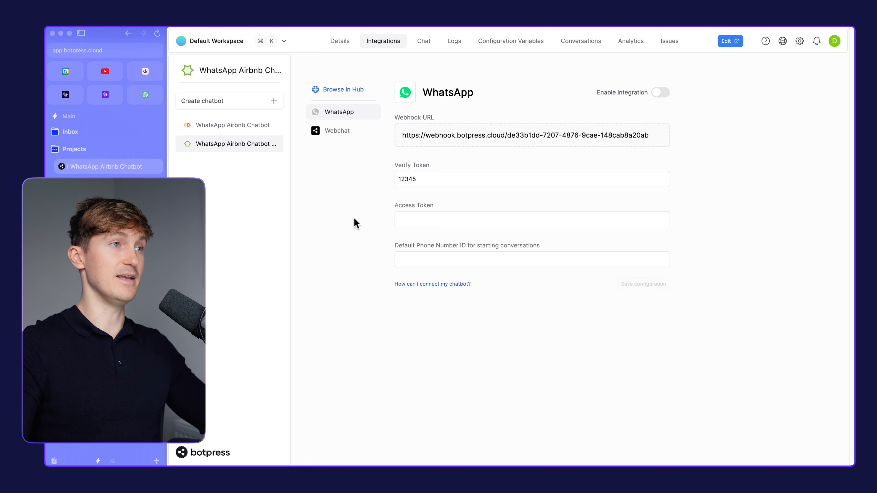
drag(462, 178, 355, 176)
click(325, 232)
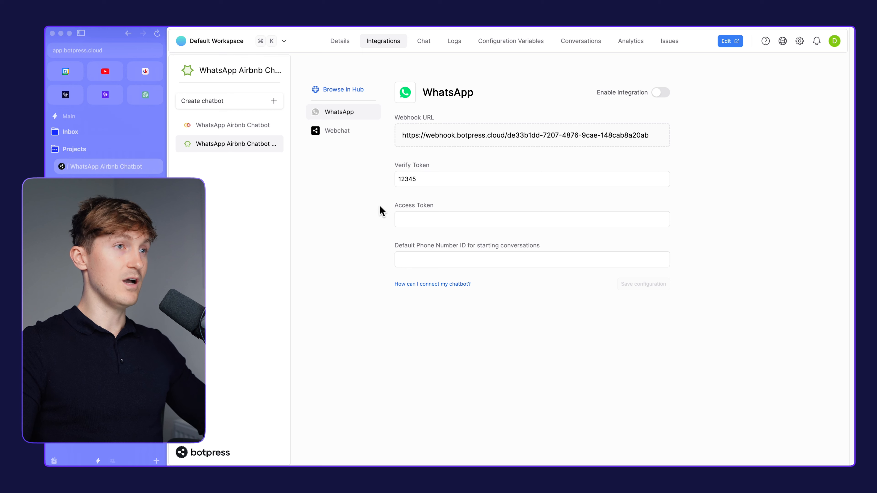
Consult the ClickUp guide, switch to the Meta for Developers app and open WhatsApp's API Setup to check the temporary access token's expiry
click(114, 253)
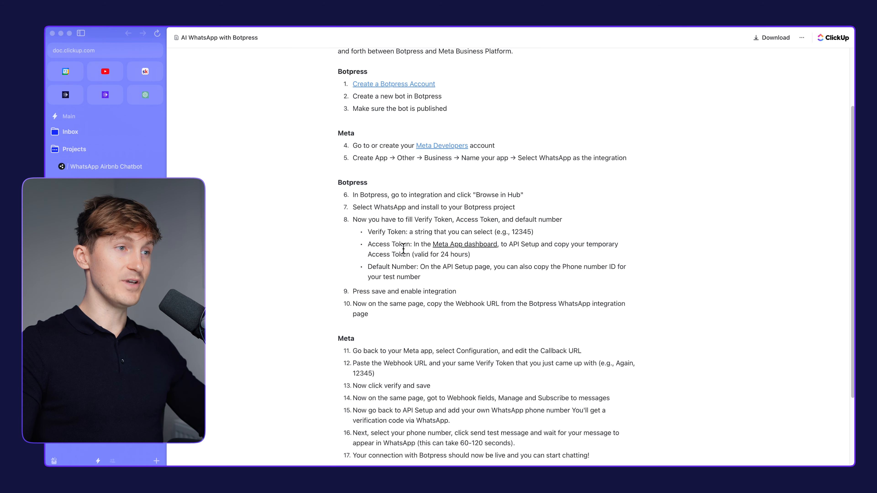
click(472, 245)
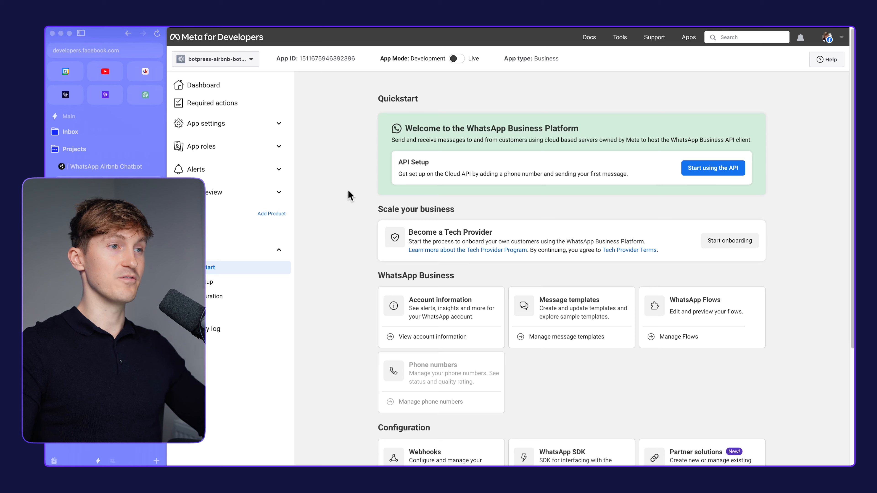
click(217, 284)
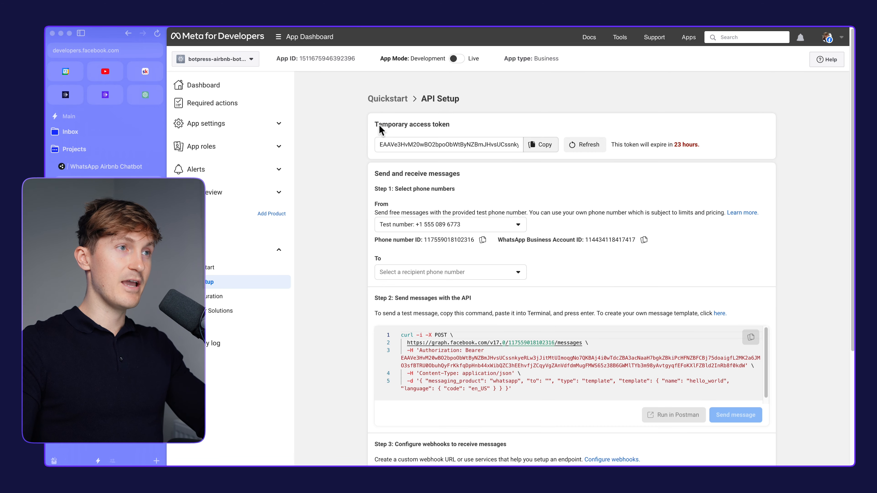
drag(375, 126, 460, 131)
click(466, 132)
click(541, 147)
drag(706, 147, 600, 149)
click(636, 135)
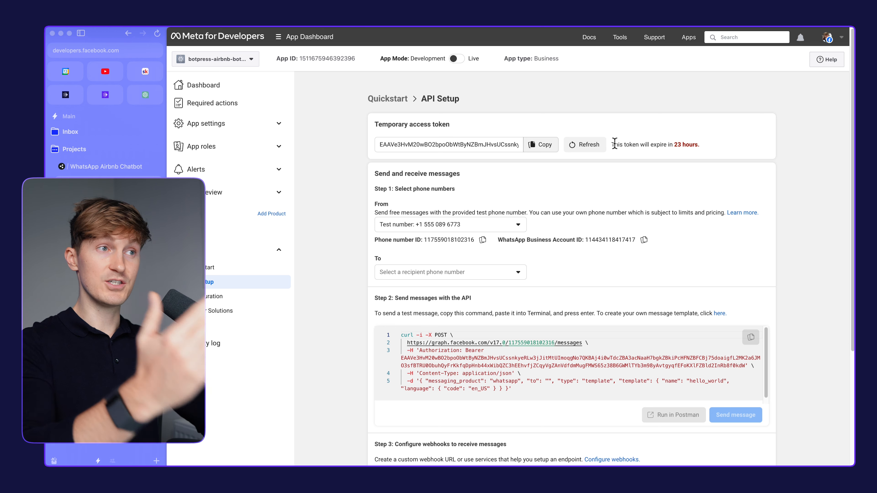
Copy the temporary access token from Meta's API Setup and paste it as the Access Token in Botpress's WhatsApp integration
click(540, 144)
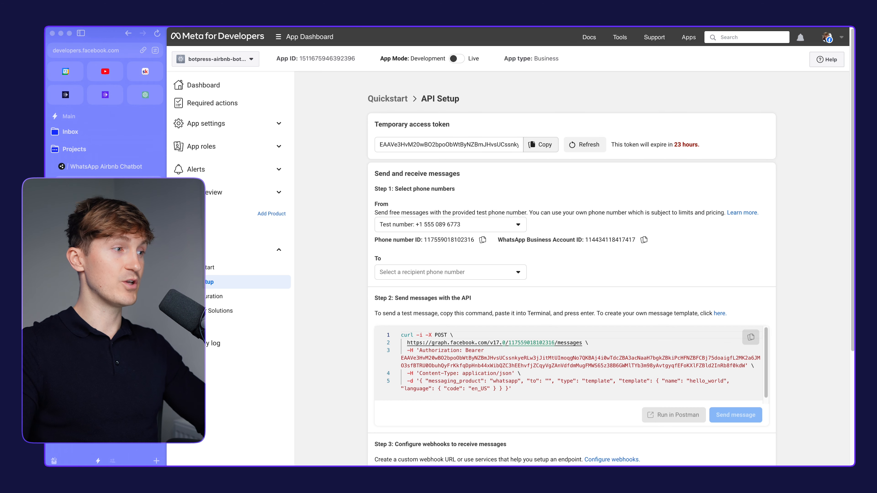
click(92, 168)
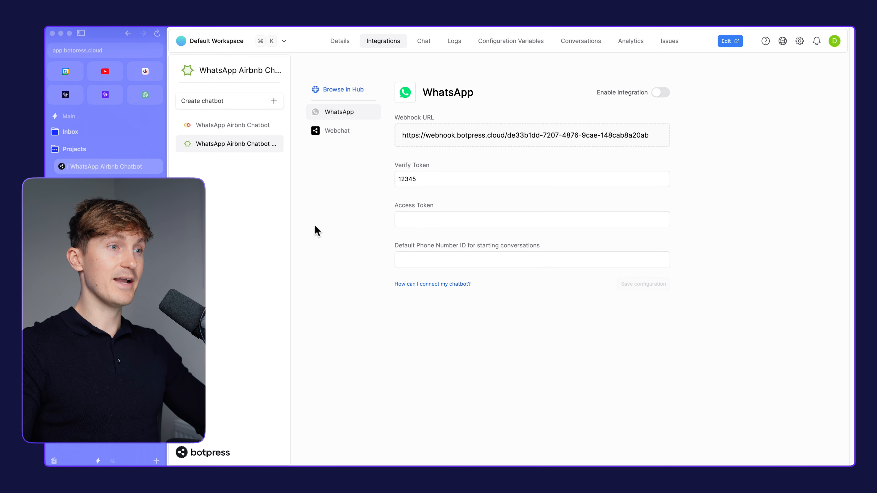
key(super+v)
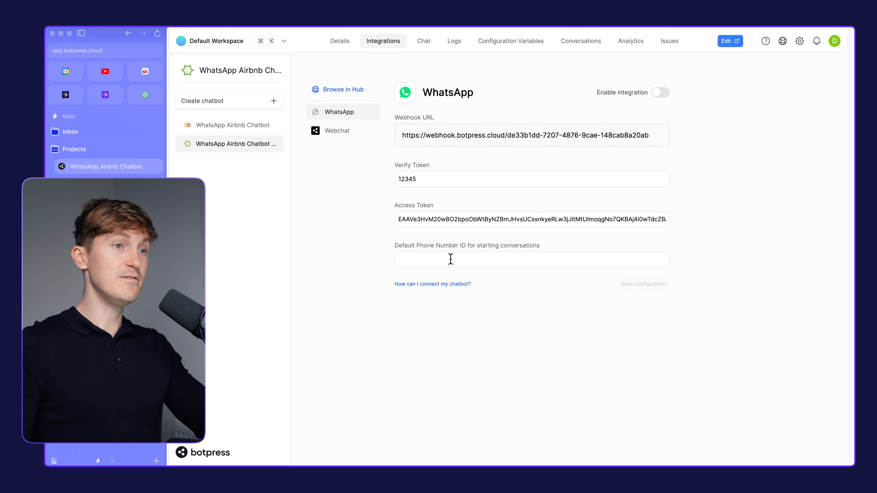
Copy the test number's phone number ID from Meta's API Setup into Botpress's Default Phone Number ID for starting conversations
drag(549, 244, 362, 242)
click(372, 255)
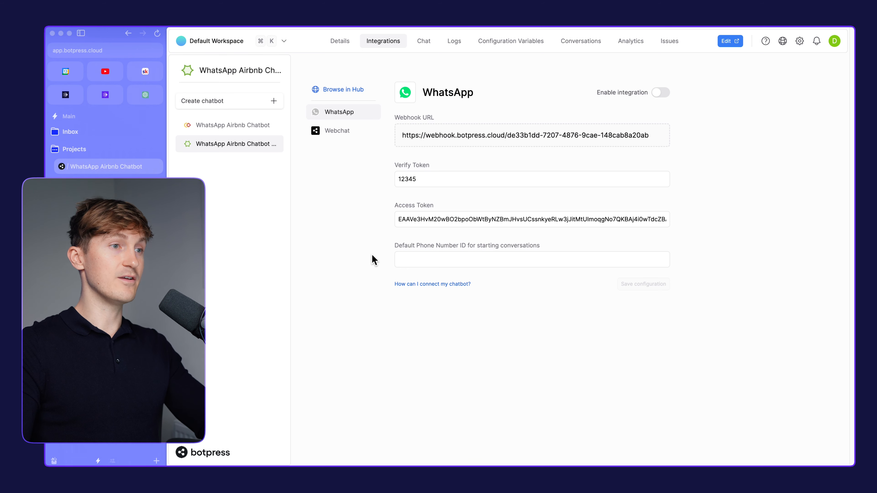
click(109, 201)
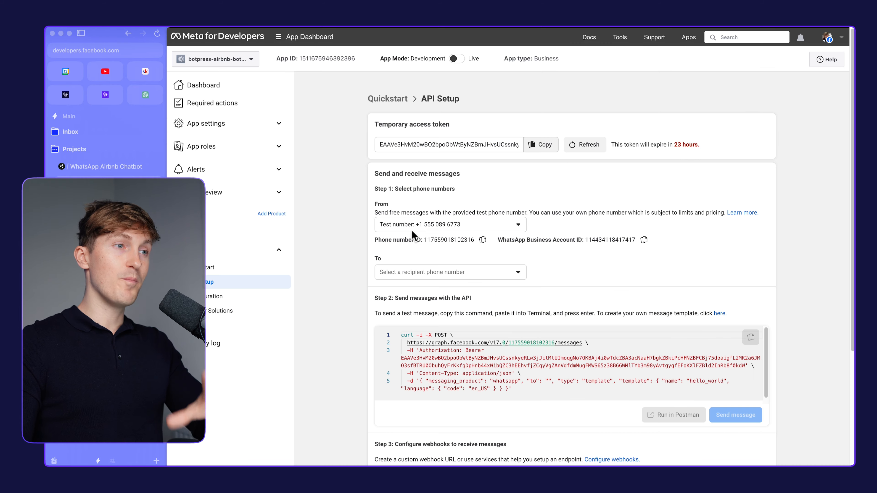
click(399, 228)
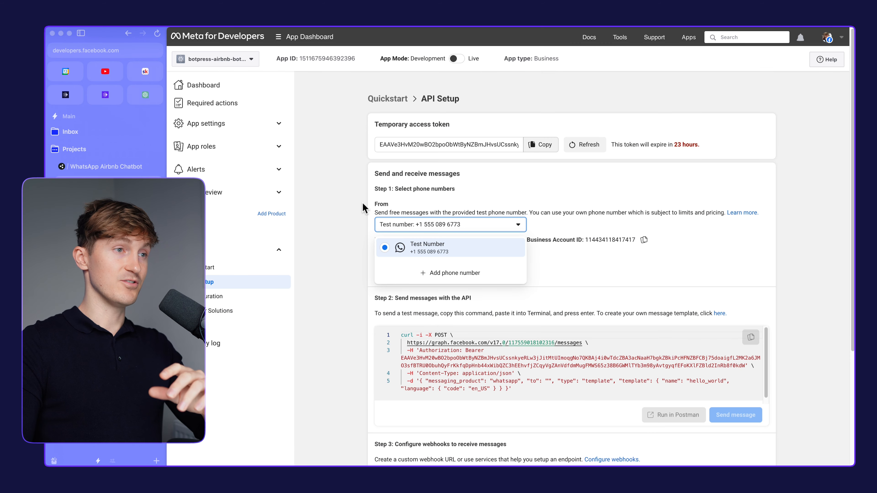
click(390, 234)
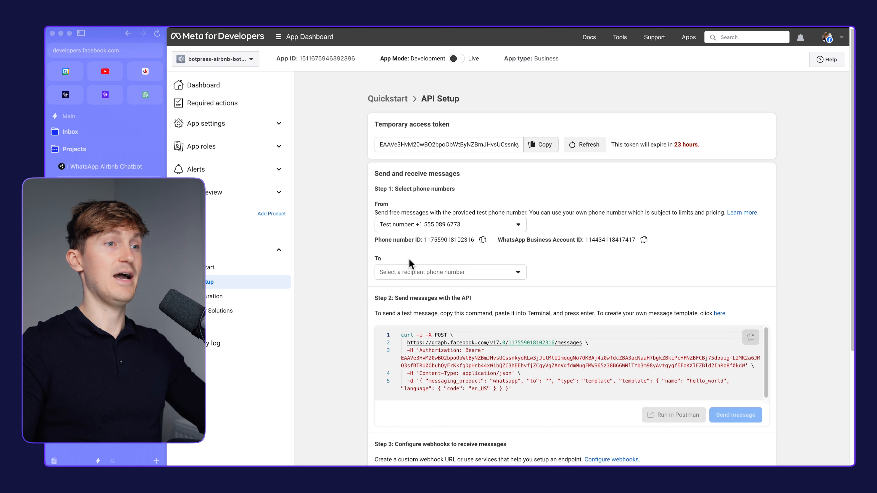
click(482, 240)
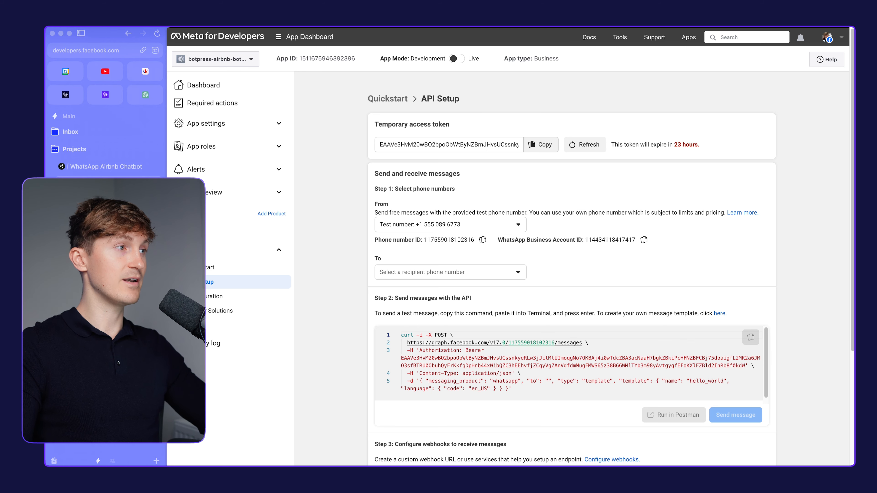
click(100, 167)
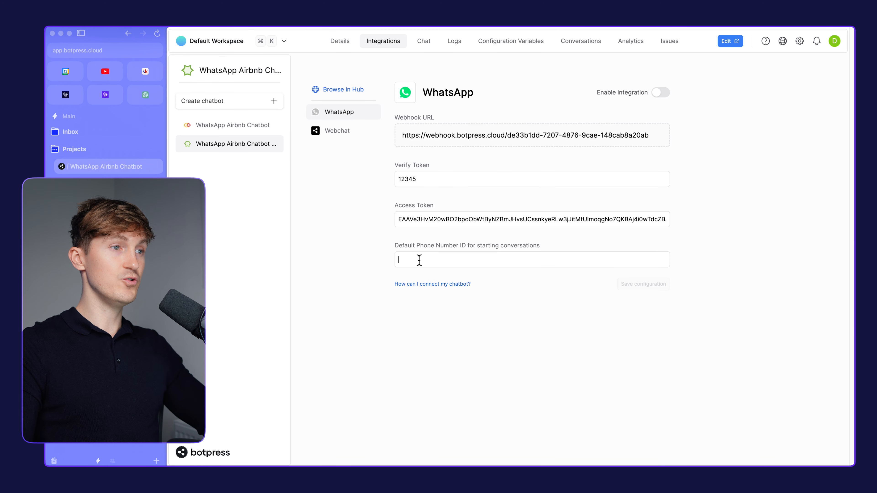
key(super+v)
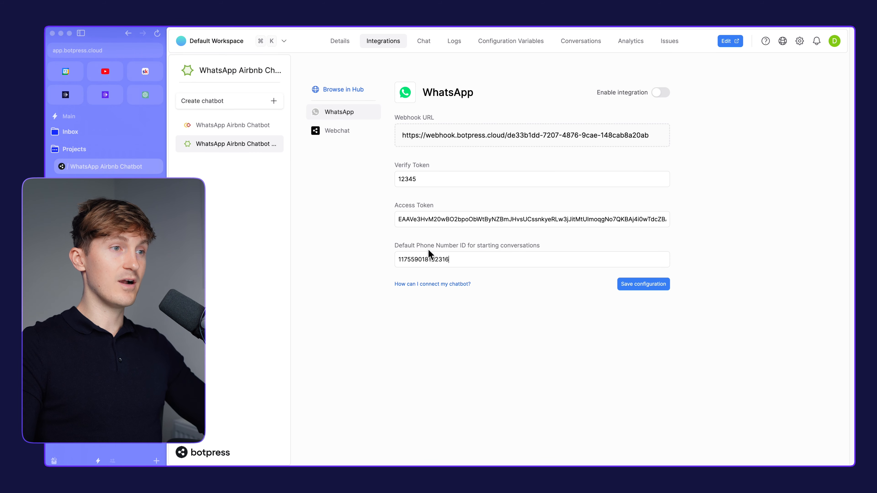
drag(539, 246, 376, 246)
click(375, 247)
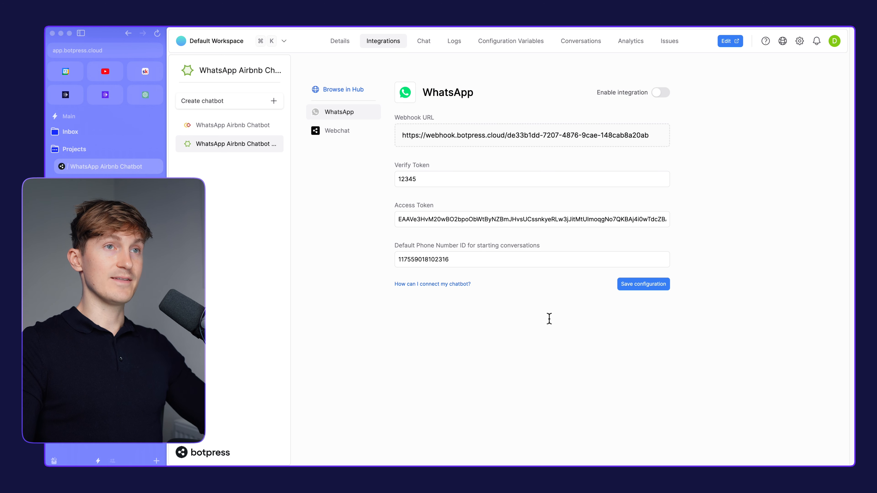
Save the WhatsApp integration configuration in Botpress and check steps 9 and 10 of the ClickUp guide
click(628, 285)
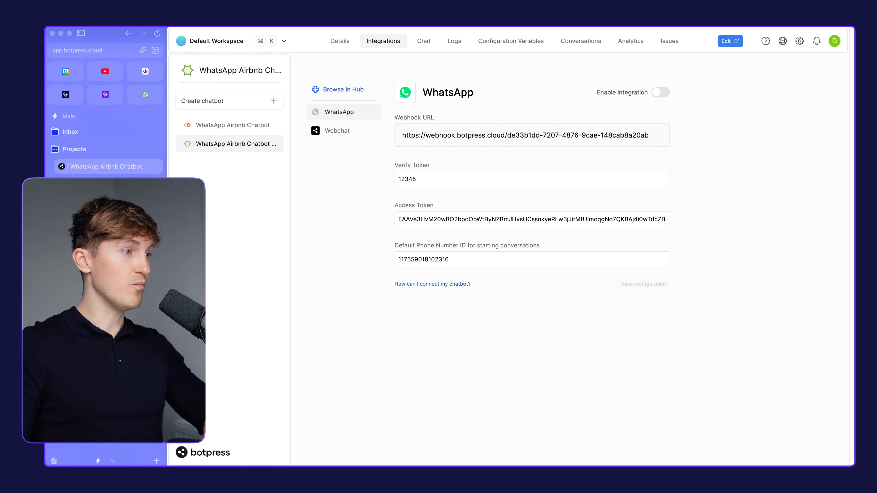
click(108, 219)
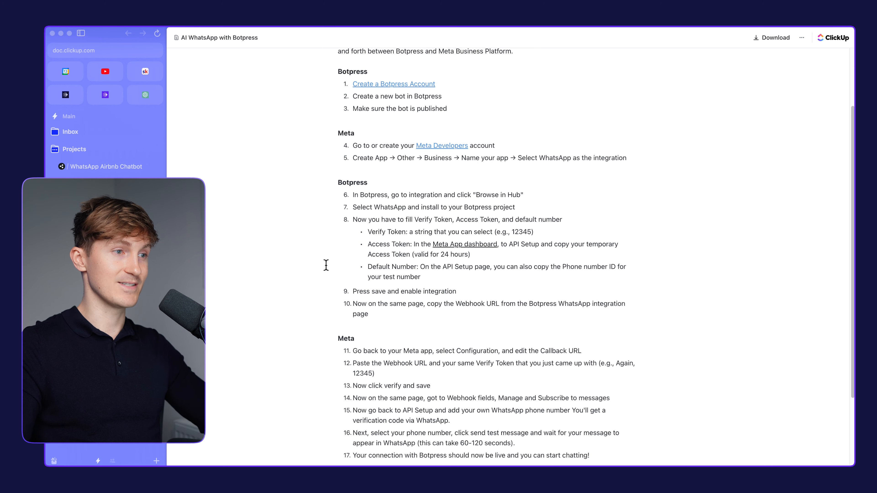
scroll(421, 278, down, 1)
drag(485, 287, 519, 285)
click(405, 324)
scroll(393, 319, down, 1)
click(511, 289)
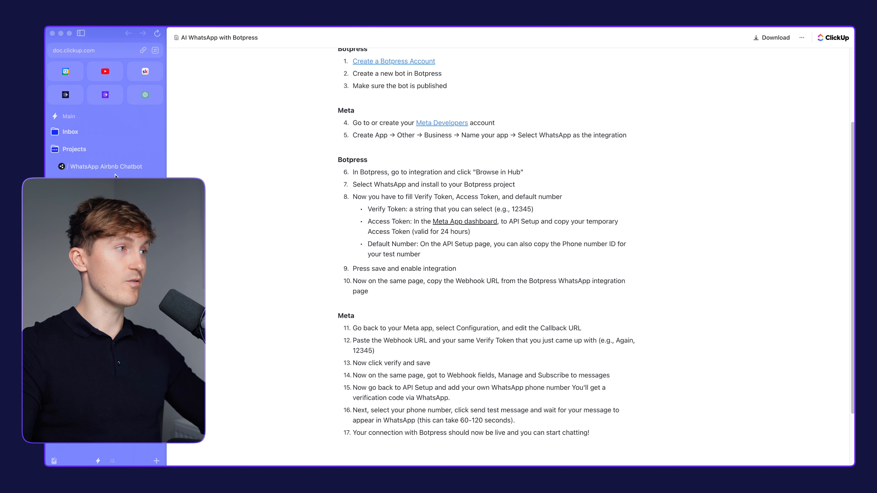
Copy the Webhook URL from Botpress's WhatsApp integration and consult step 11 of the ClickUp guide
click(111, 169)
click(658, 138)
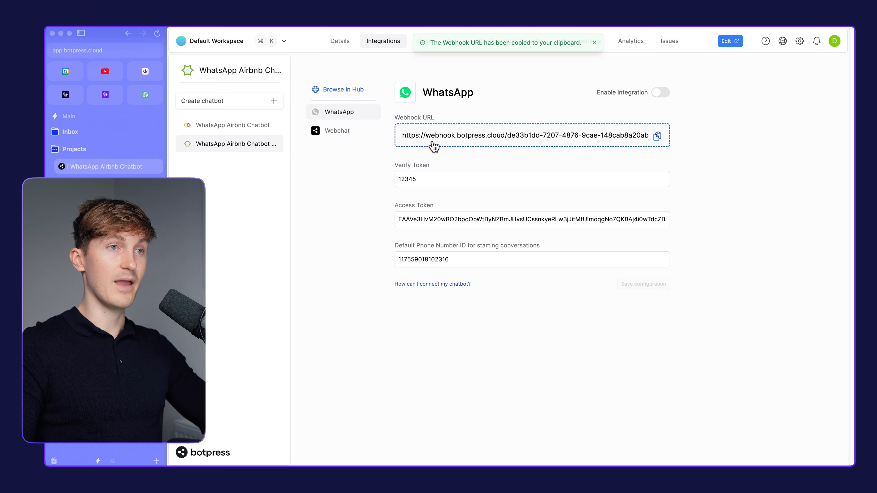
drag(369, 278, 308, 142)
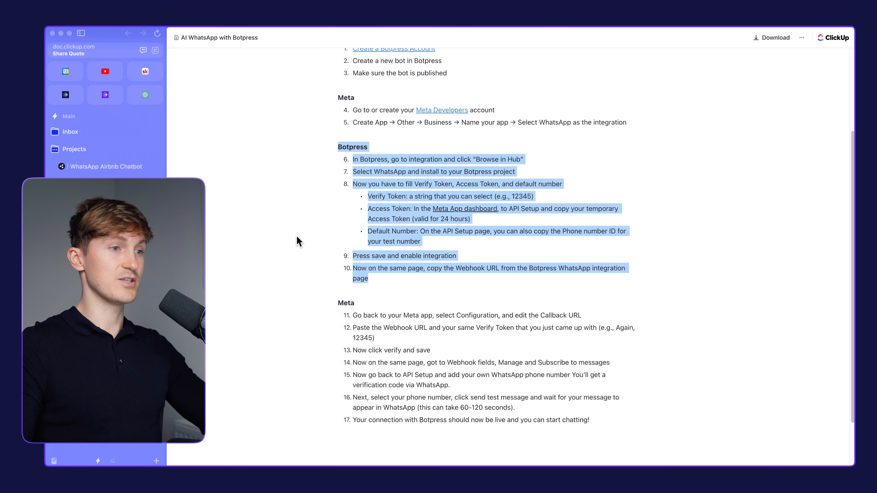
scroll(298, 242, down, 2)
drag(340, 255, 628, 257)
click(625, 258)
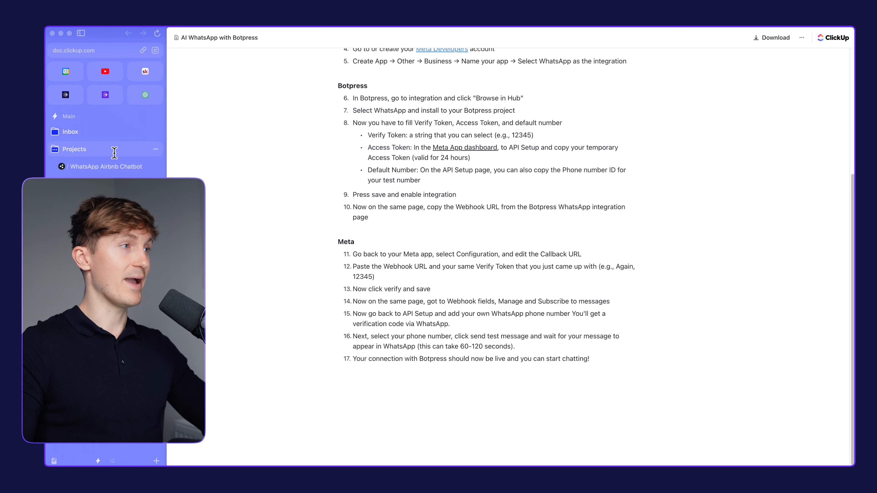
Switch to the Meta for Developers app and paste the Botpress webhook URL as the Callback URL in WhatsApp's Configuration
click(114, 184)
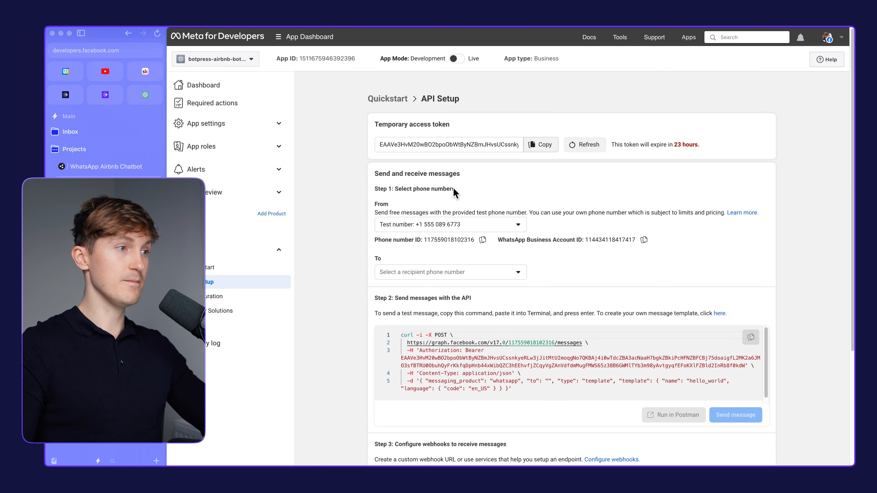
click(214, 296)
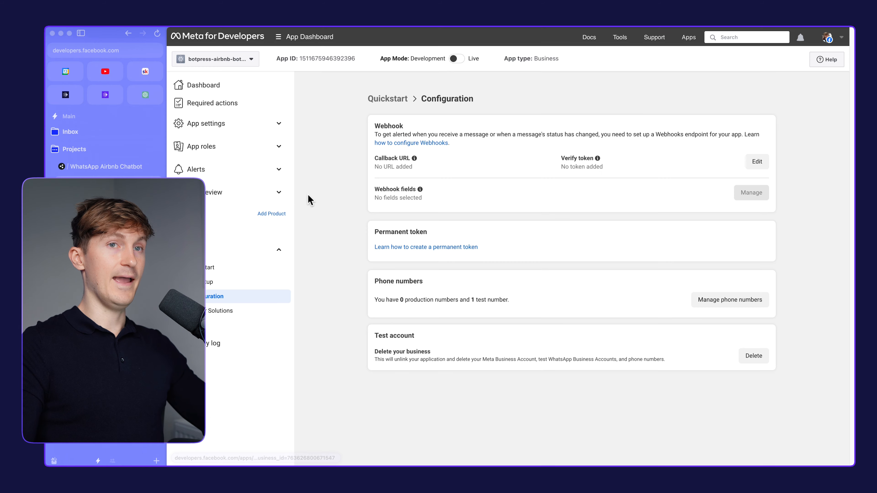
click(383, 165)
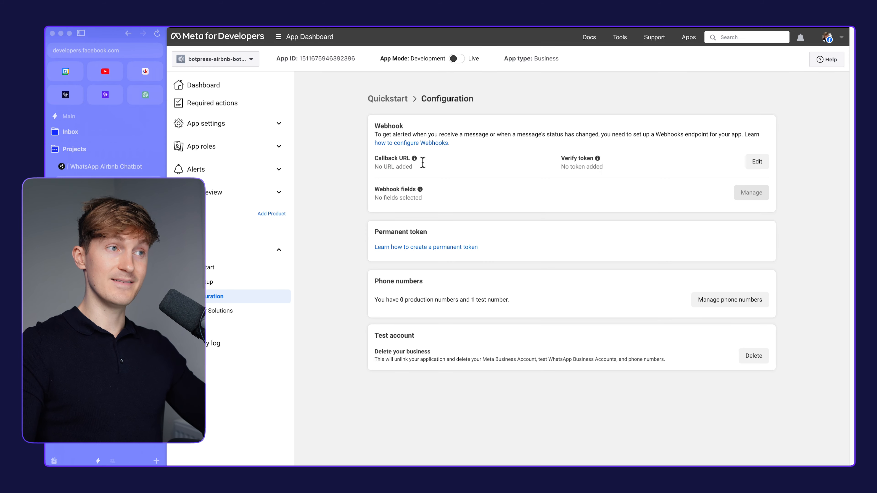
click(756, 166)
click(403, 185)
key(ctrl+v)
Enter the same verify token as in Botpress for the webhook's callback URL
click(416, 210)
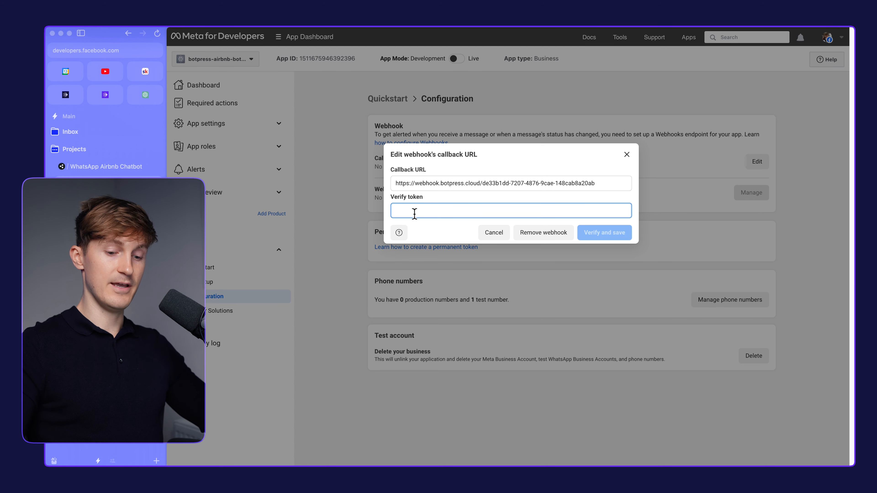
text(12)
text(453)
key(BackSpace)
key(BackSpace)
key(BackSpace)
key(BackSpace)
key(BackSpace)
text(12345)
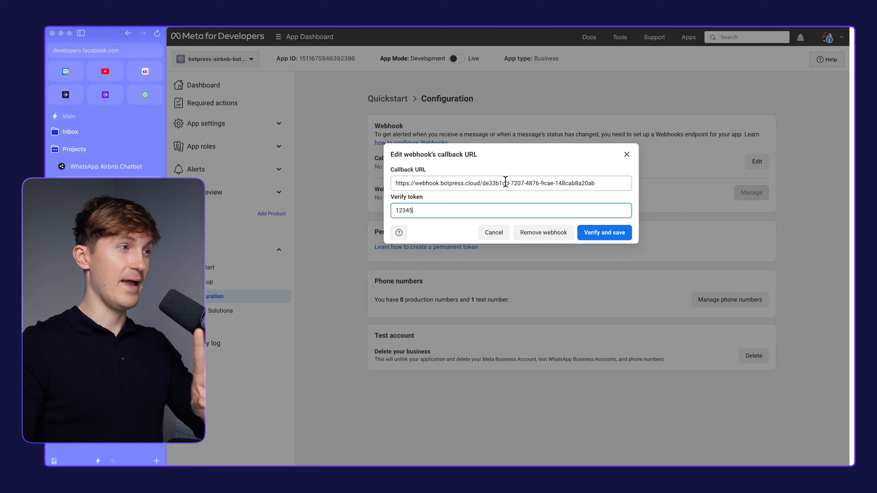
Enable and save the WhatsApp integration in Botpress, and verify and save the webhook in the Meta app
click(106, 166)
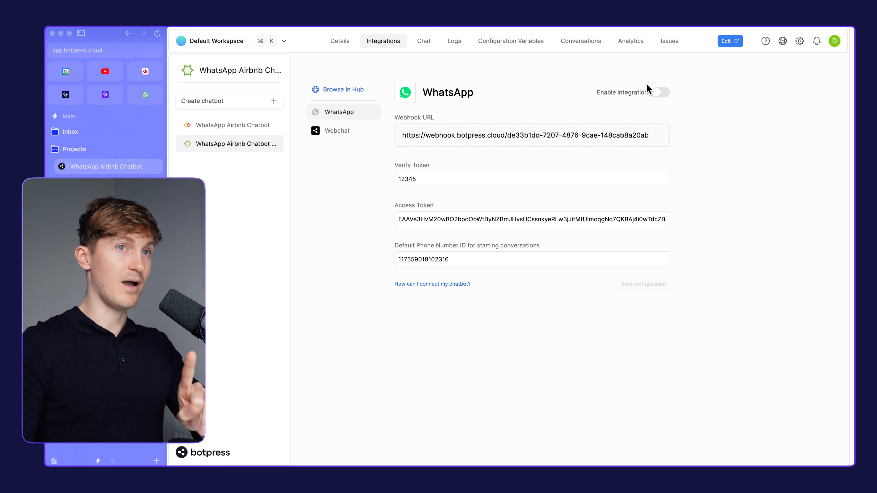
click(658, 95)
click(644, 285)
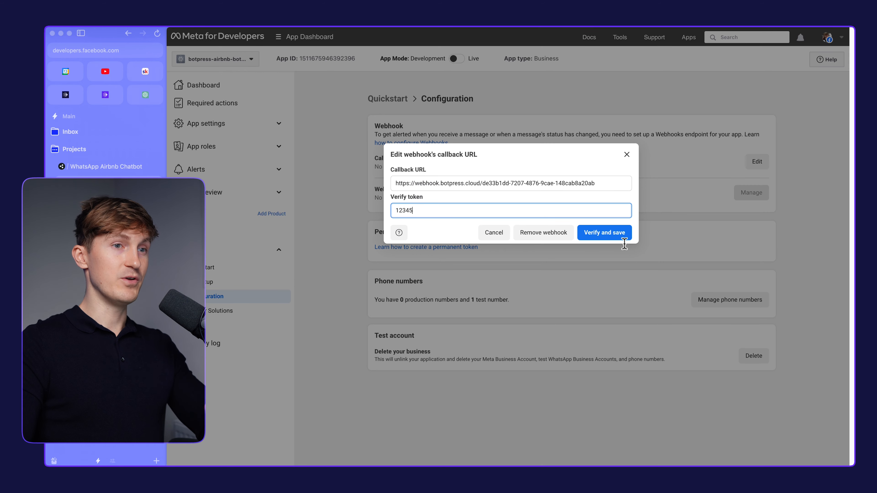
click(597, 239)
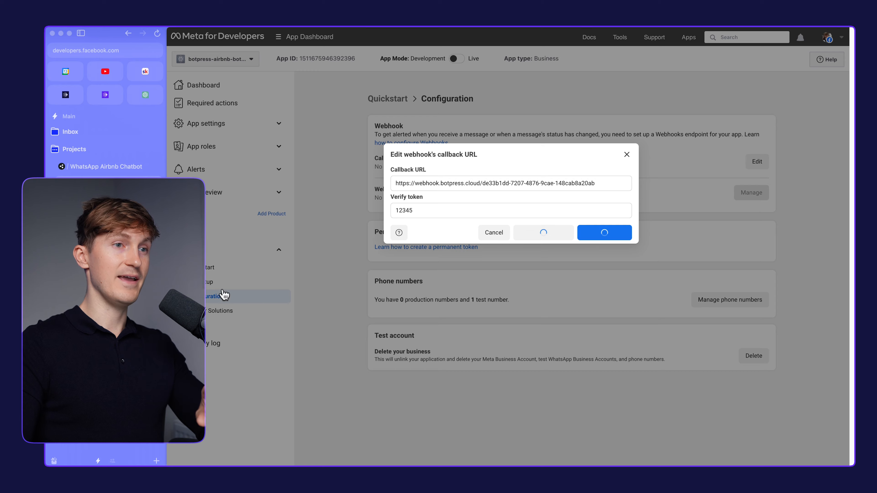
click(214, 294)
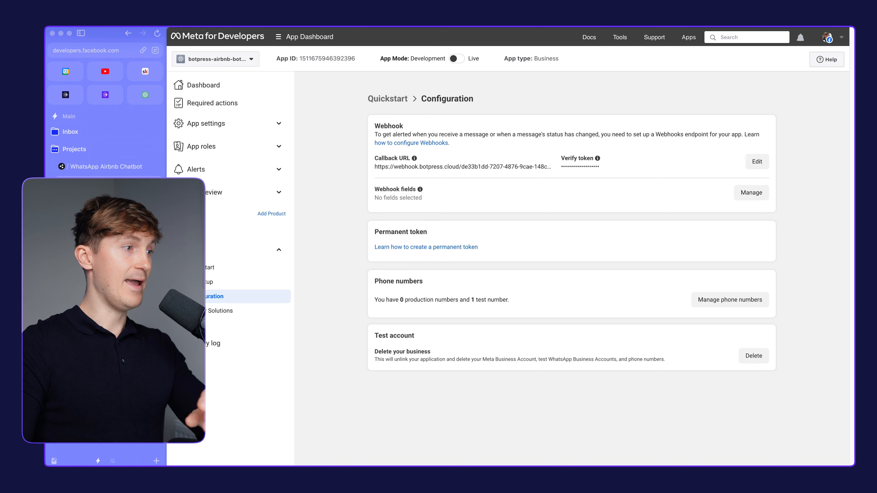
Read steps 13 and 14 of the ClickUp guide on verifying the webhook and subscribing to its fields
key(ctrl+Tab)
drag(402, 281, 320, 273)
click(404, 287)
drag(431, 290, 649, 302)
click(461, 295)
click(636, 303)
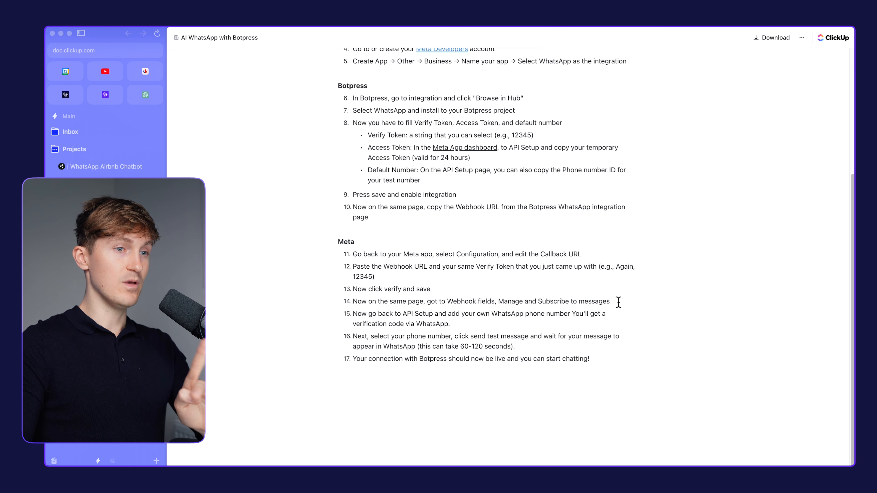
drag(447, 303, 494, 298)
click(498, 298)
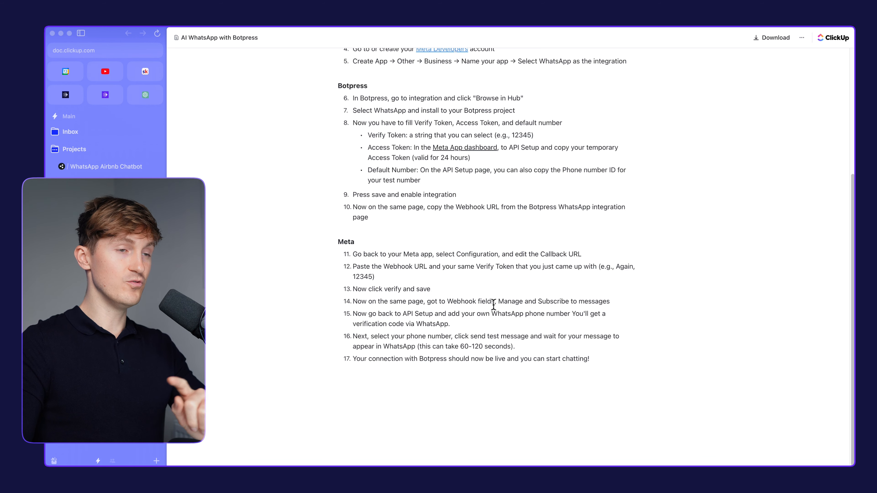
drag(436, 302, 605, 300)
click(606, 299)
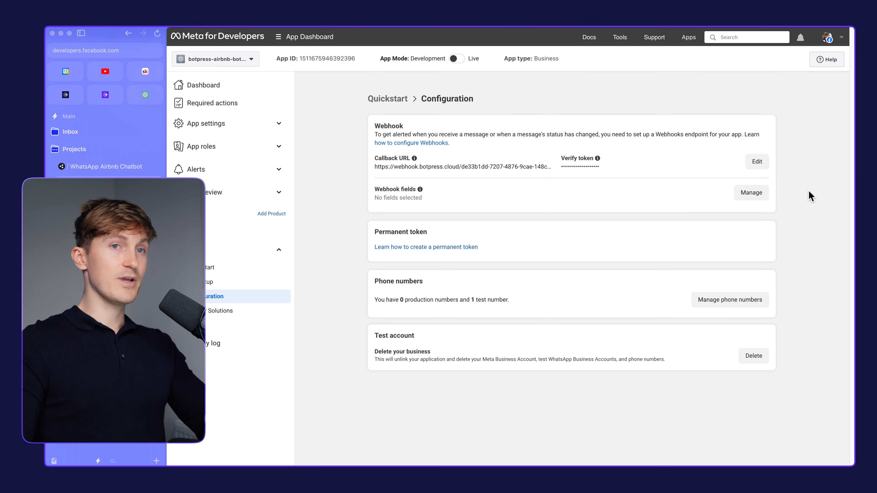
Subscribe the Meta app's webhook to the messages field and finish managing the webhook fields
click(752, 194)
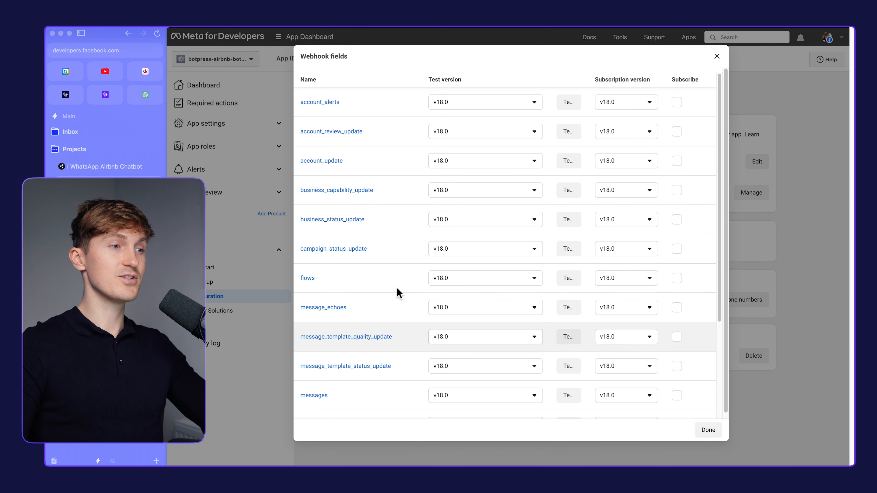
scroll(414, 311, down, 1)
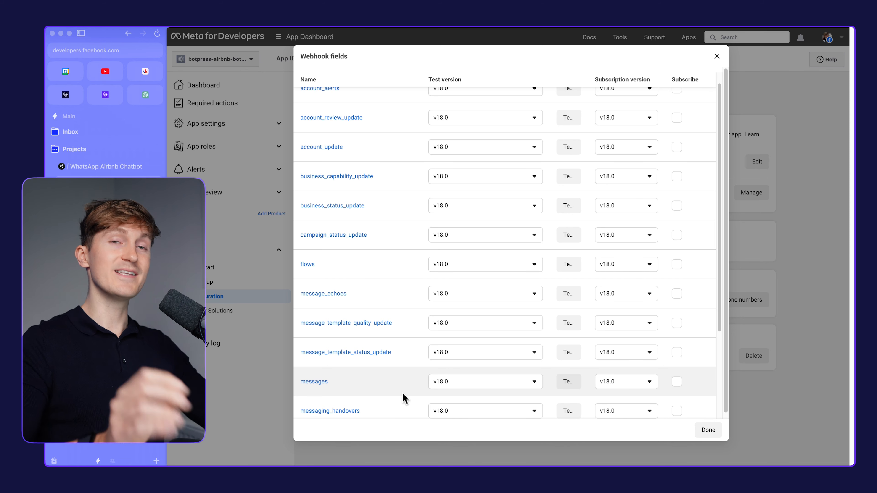
scroll(361, 325, up, 1)
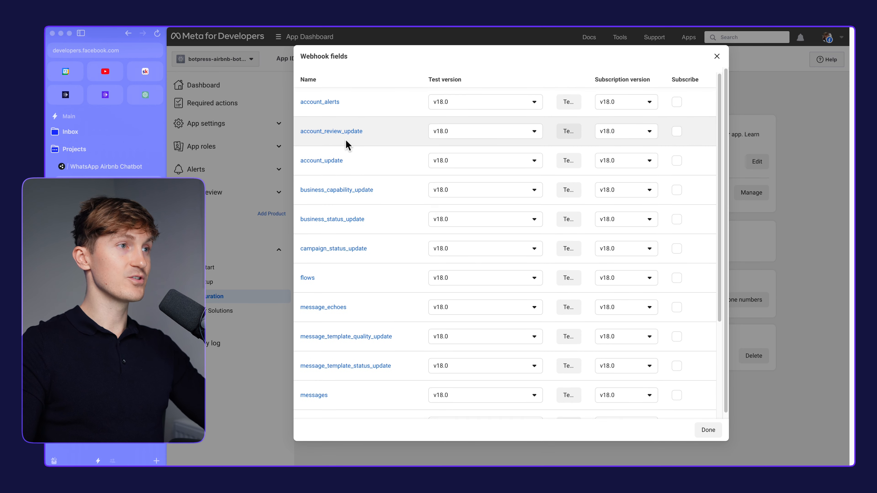
scroll(346, 139, down, 1)
scroll(338, 174, down, 5)
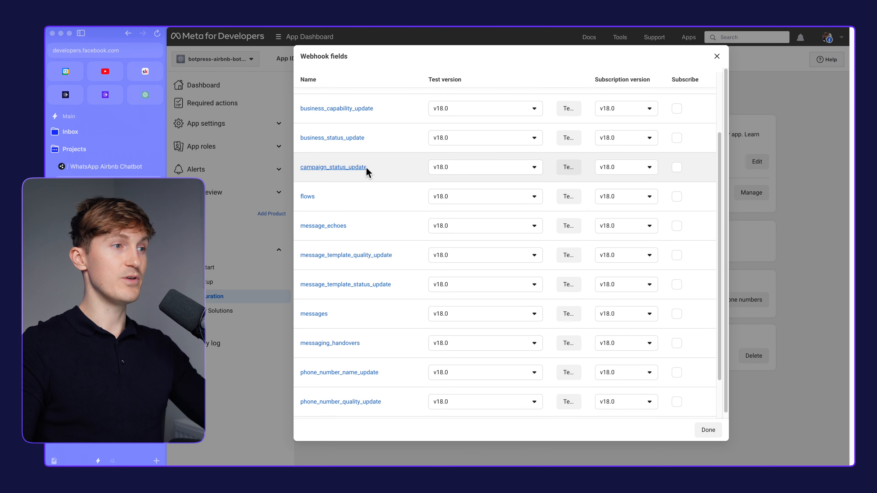
click(676, 315)
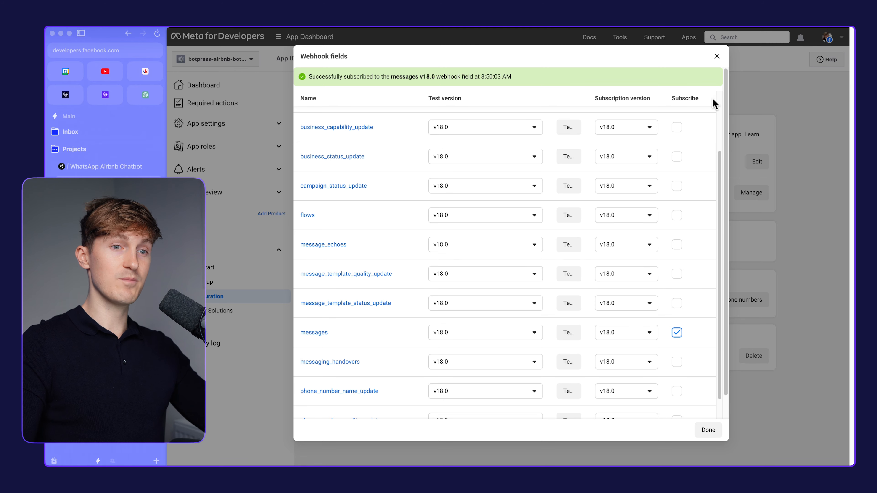
click(709, 427)
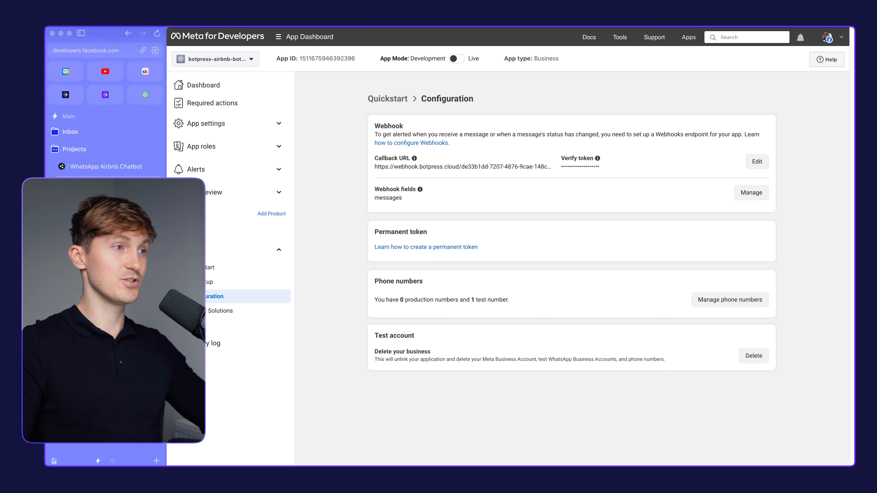
Read step 15 of the ClickUp guide and open WhatsApp's API Setup in the Meta for Developers app
click(104, 203)
click(627, 304)
drag(329, 315, 353, 314)
click(488, 325)
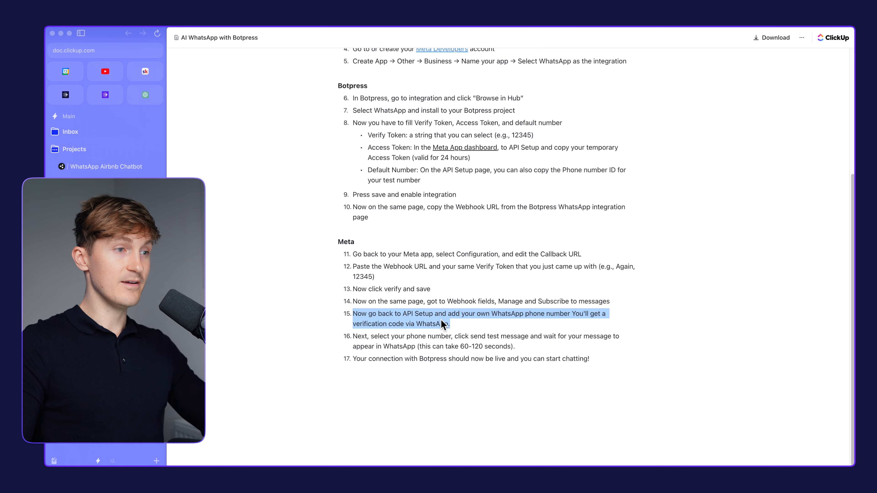
click(475, 329)
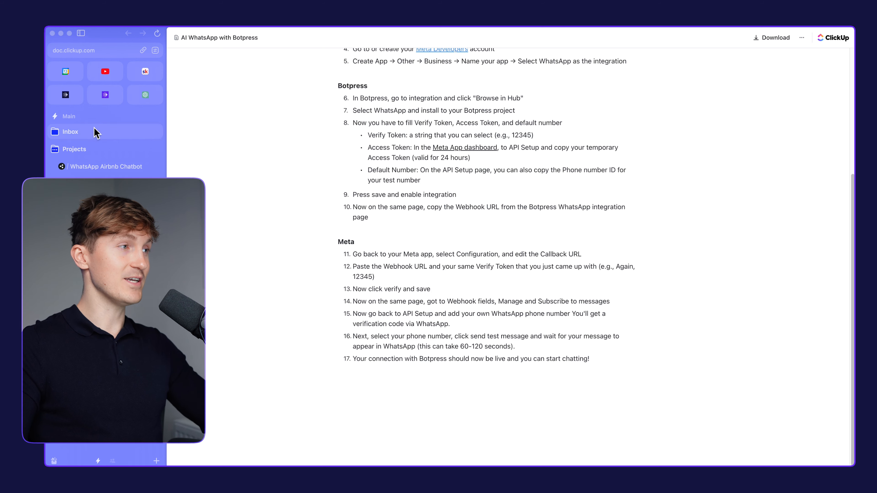
click(96, 184)
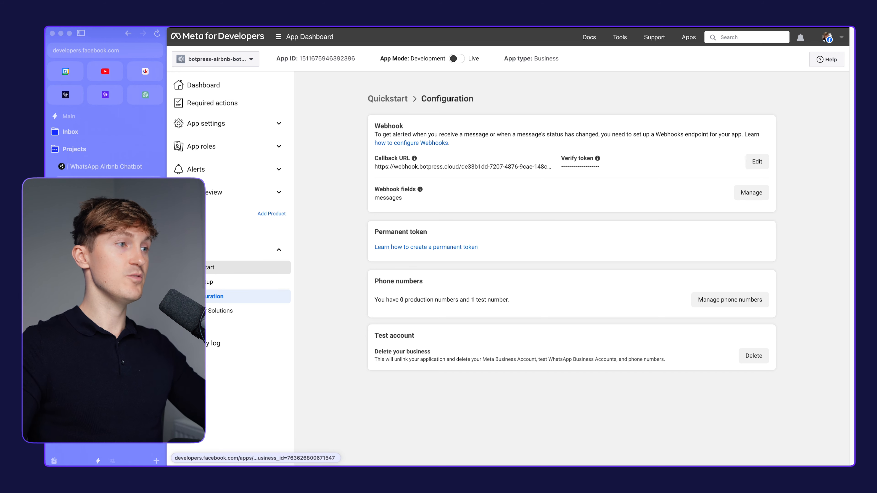
click(272, 282)
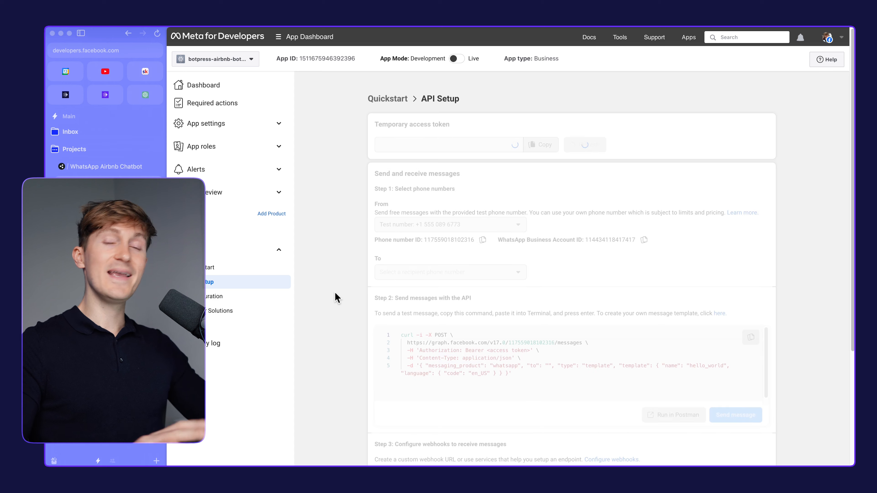
scroll(338, 328, down, 1)
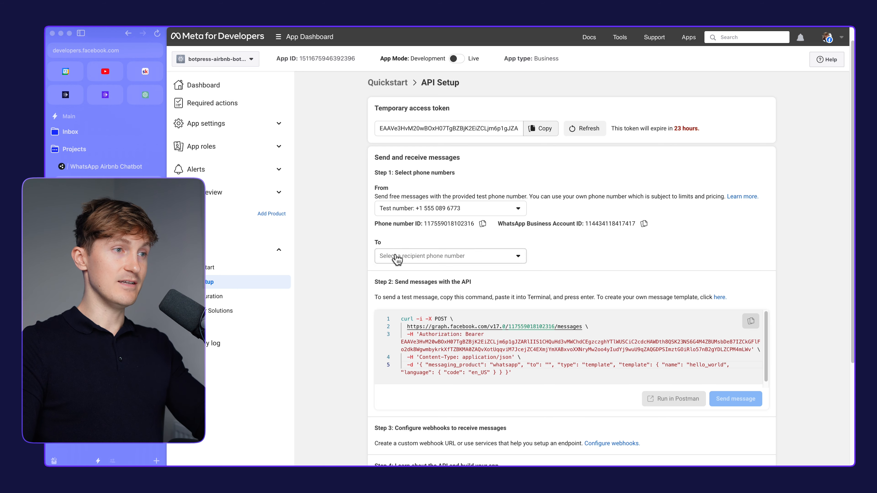
click(401, 262)
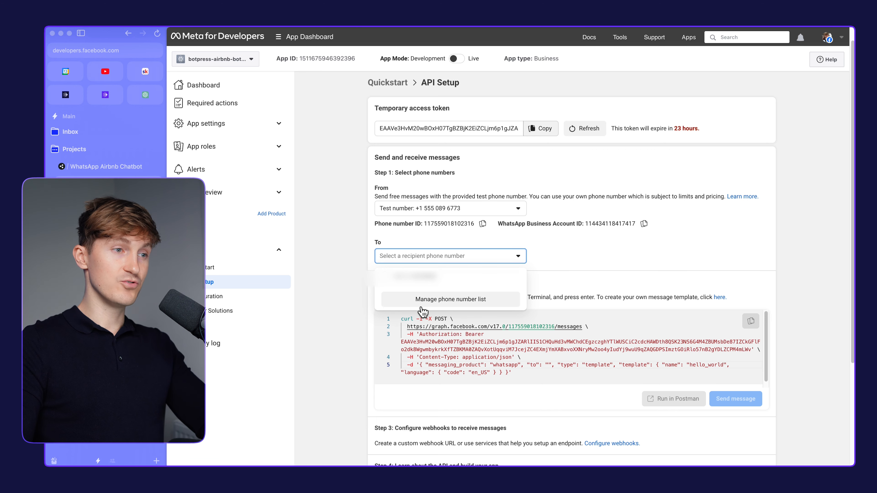
click(440, 300)
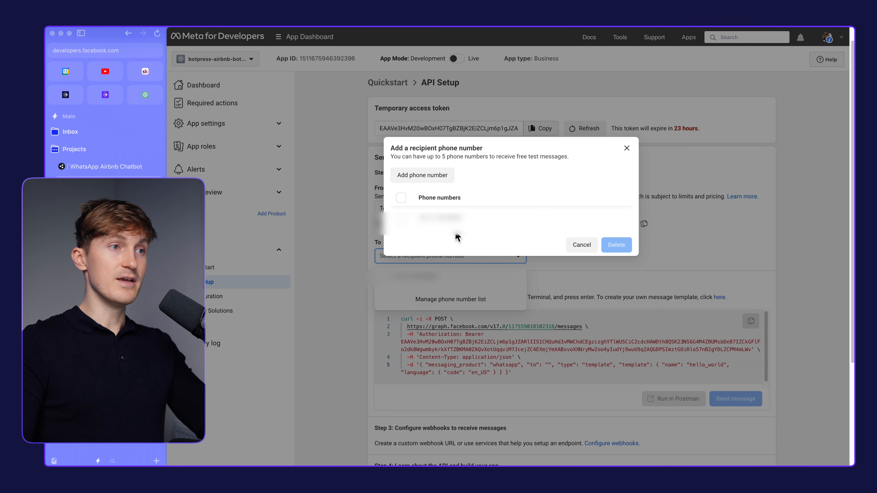
click(427, 176)
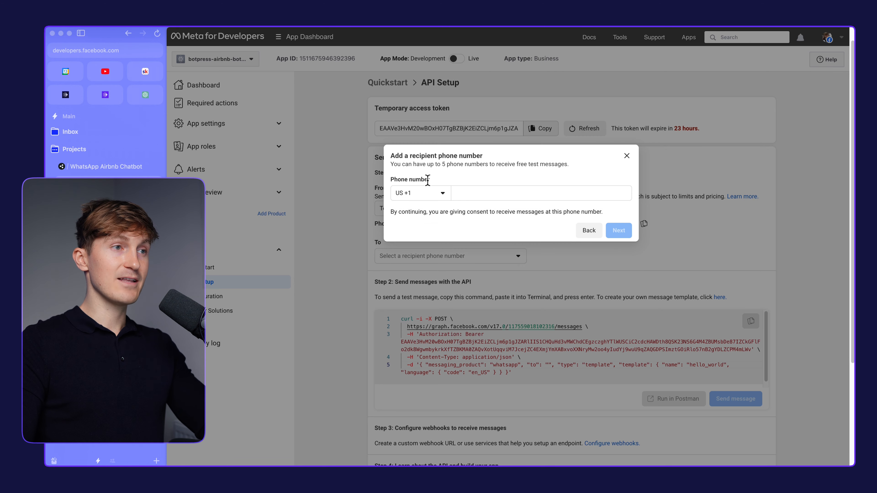
click(435, 195)
click(451, 194)
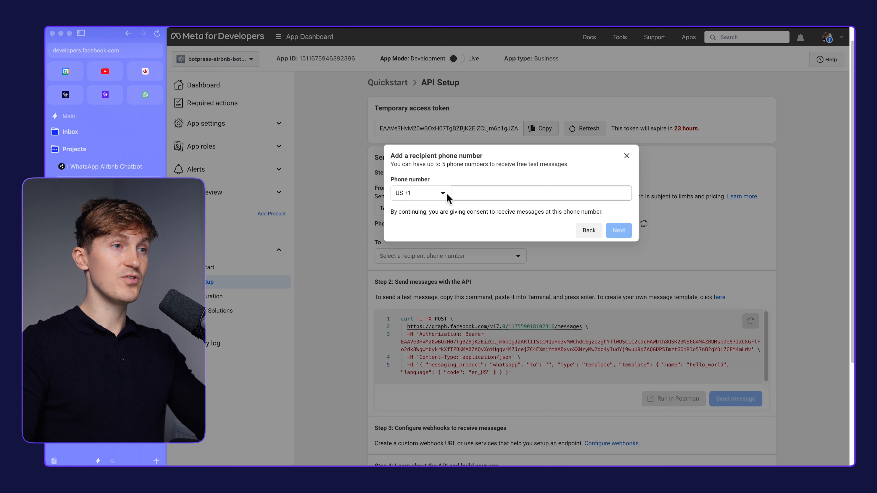
click(519, 196)
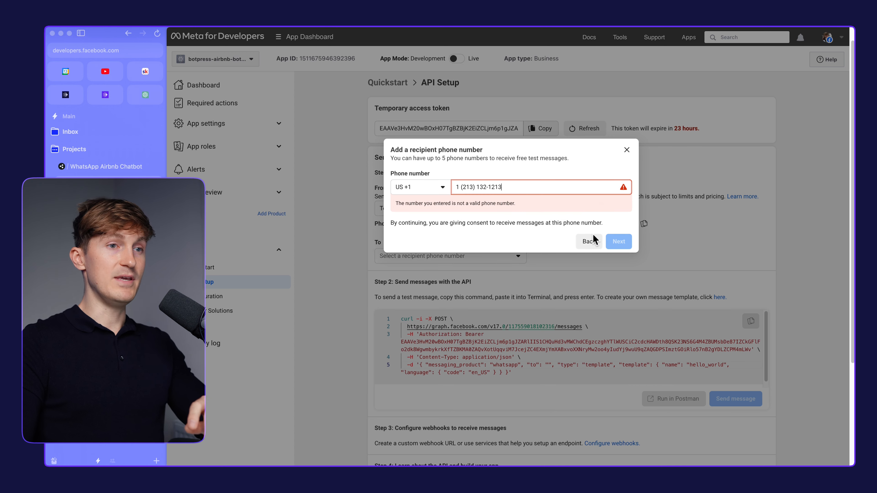
click(627, 155)
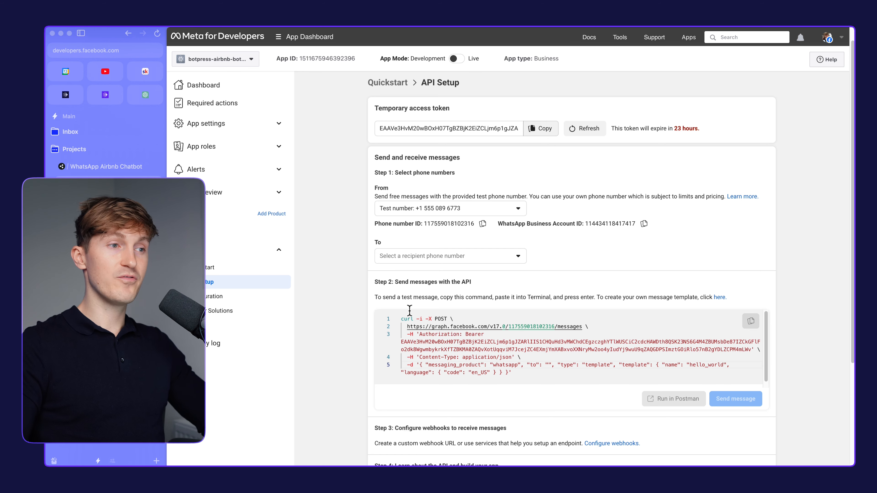
Select the saved recipient phone number in API Setup and send the test message to it
click(464, 257)
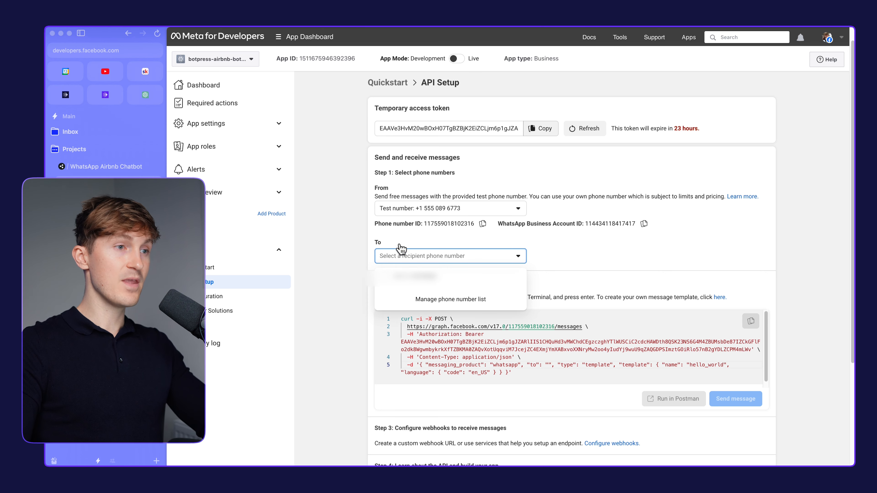
click(414, 276)
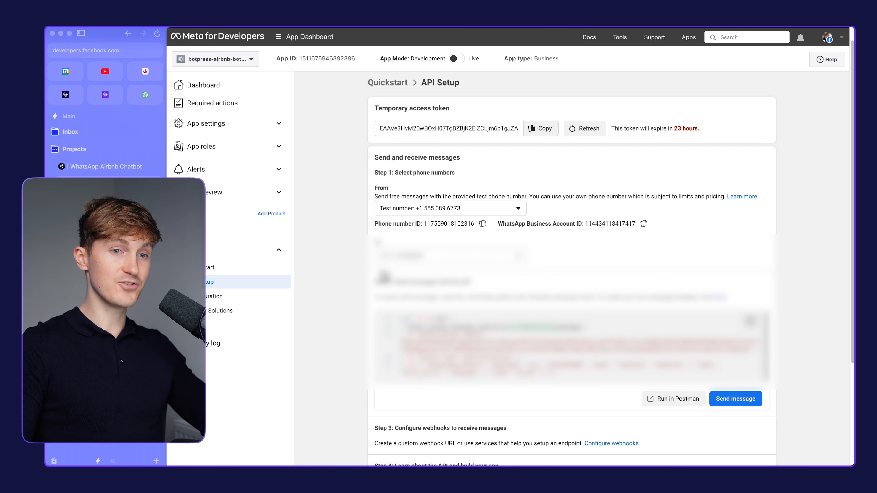
click(733, 403)
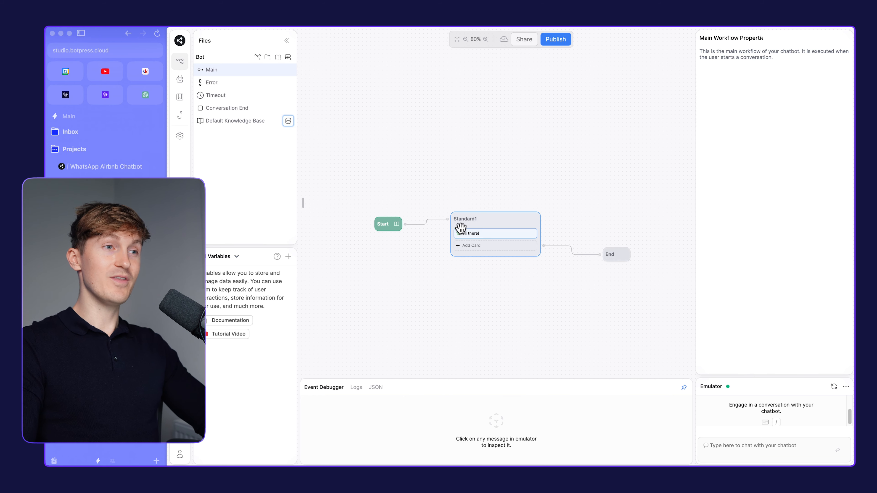
scroll(472, 262, down, 5)
scroll(466, 225, up, 5)
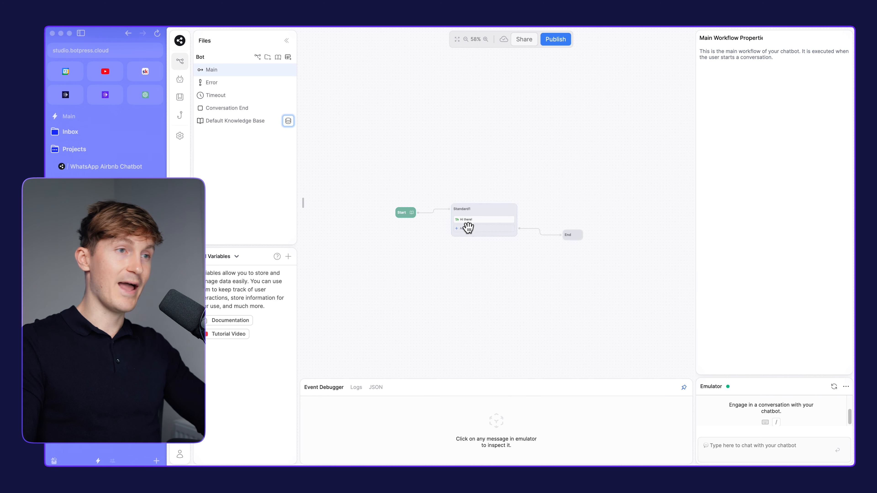